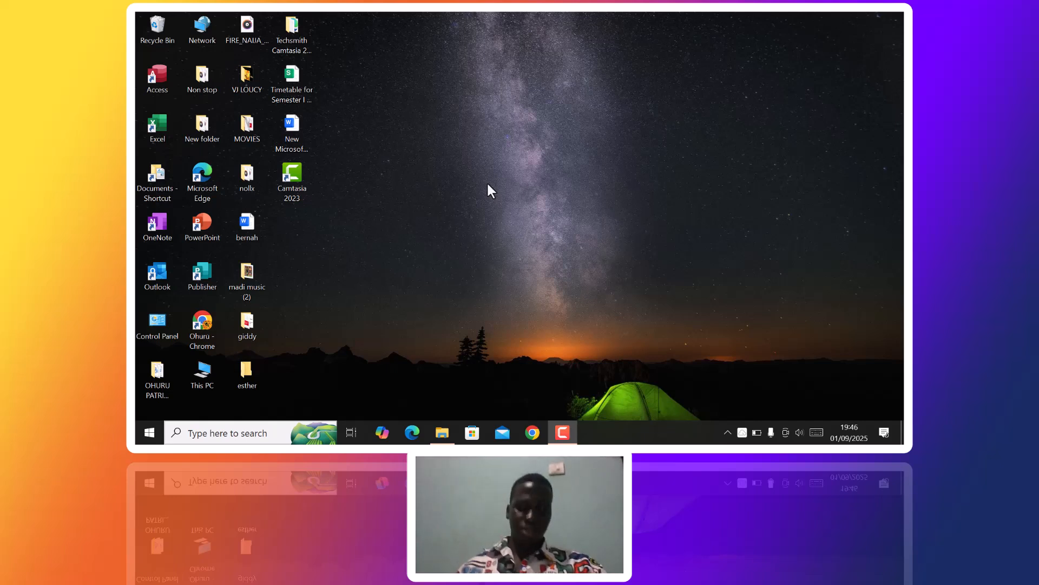
- Refresh the desktop and create a new folder on it
{"action": "right_click", "coordinate": [525, 174]}
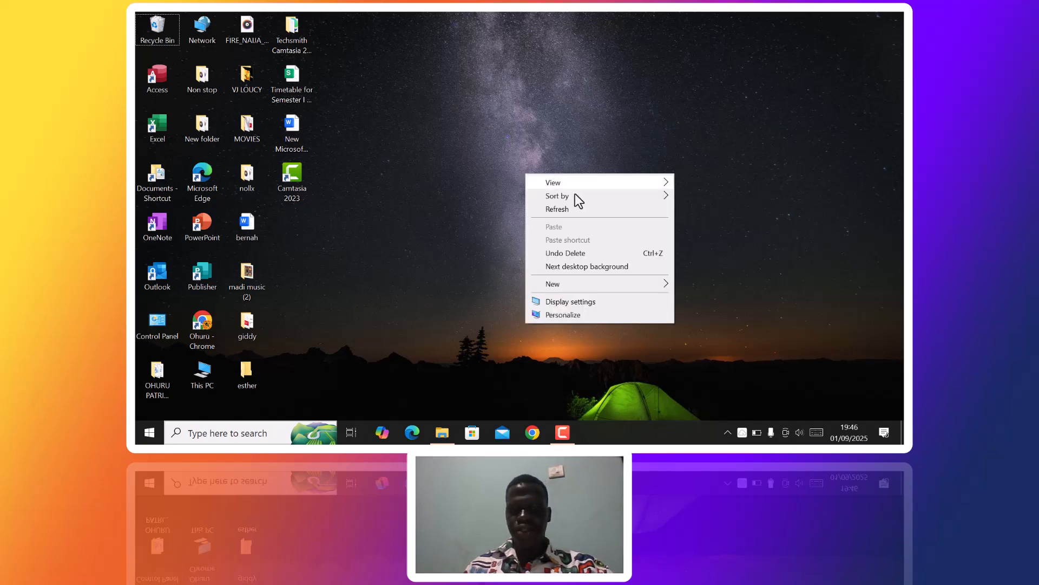
{"action": "left_click", "coordinate": [574, 211]}
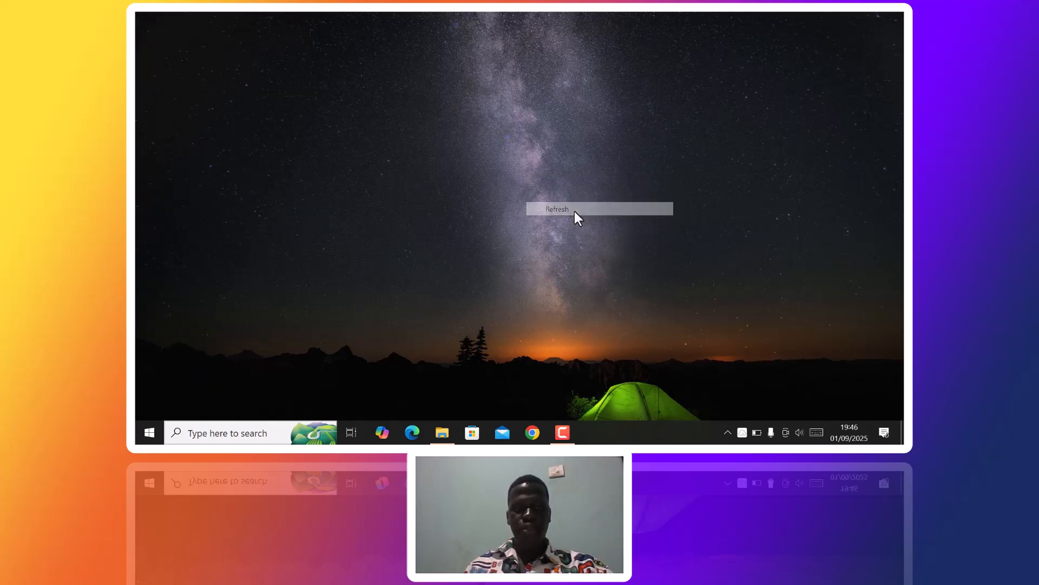
{"action": "right_click", "coordinate": [499, 184]}
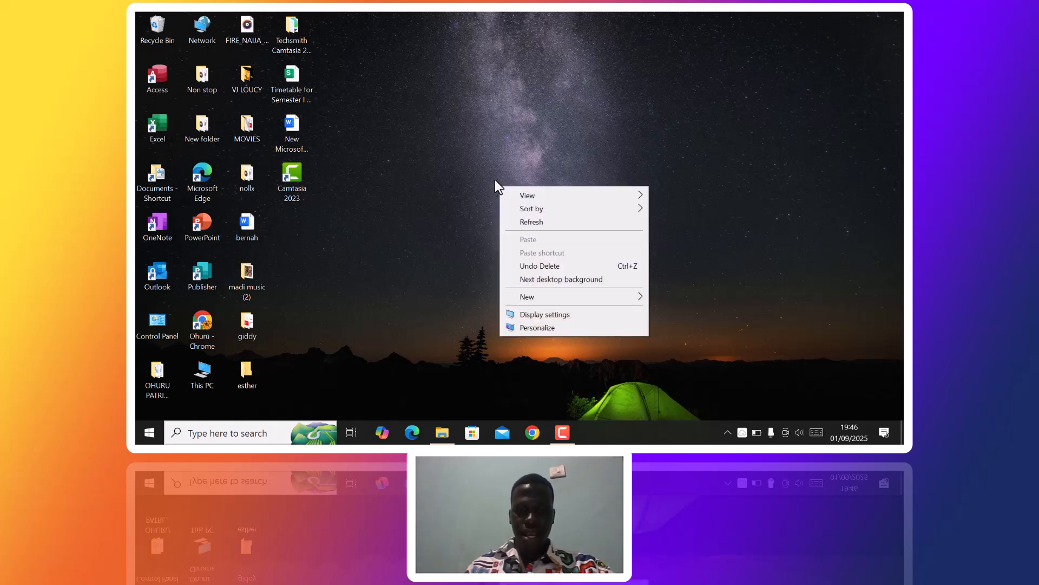
{"action": "left_click", "coordinate": [486, 165]}
{"action": "right_click", "coordinate": [488, 167]}
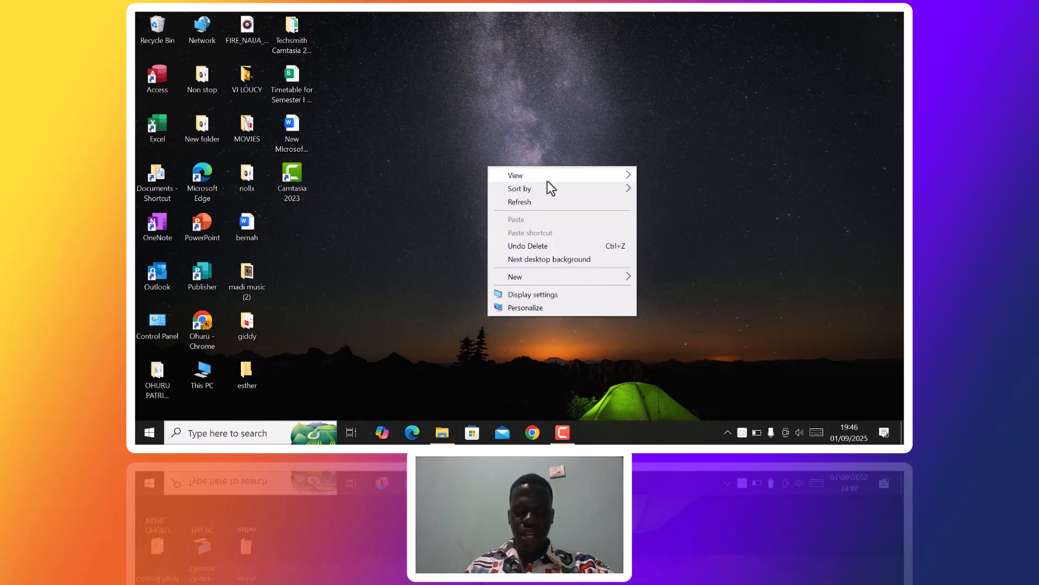
{"action": "mouse_move", "coordinate": [544, 273]}
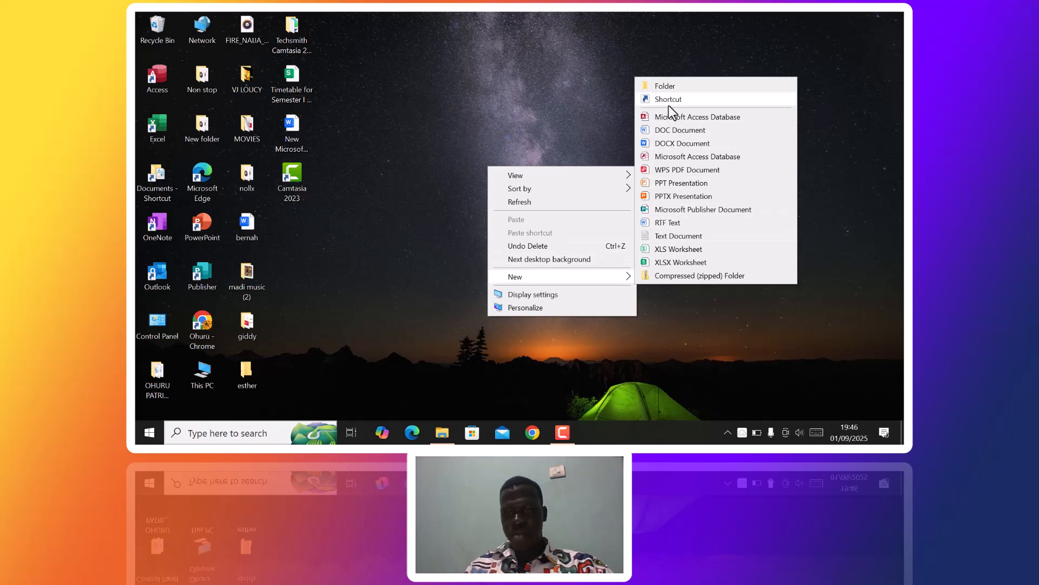
{"action": "left_click", "coordinate": [684, 87]}
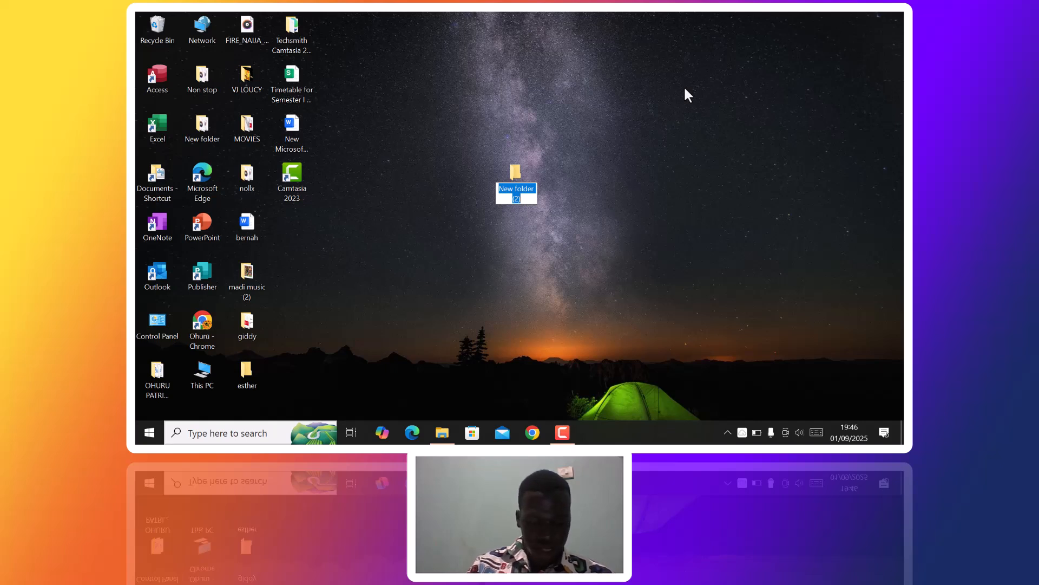
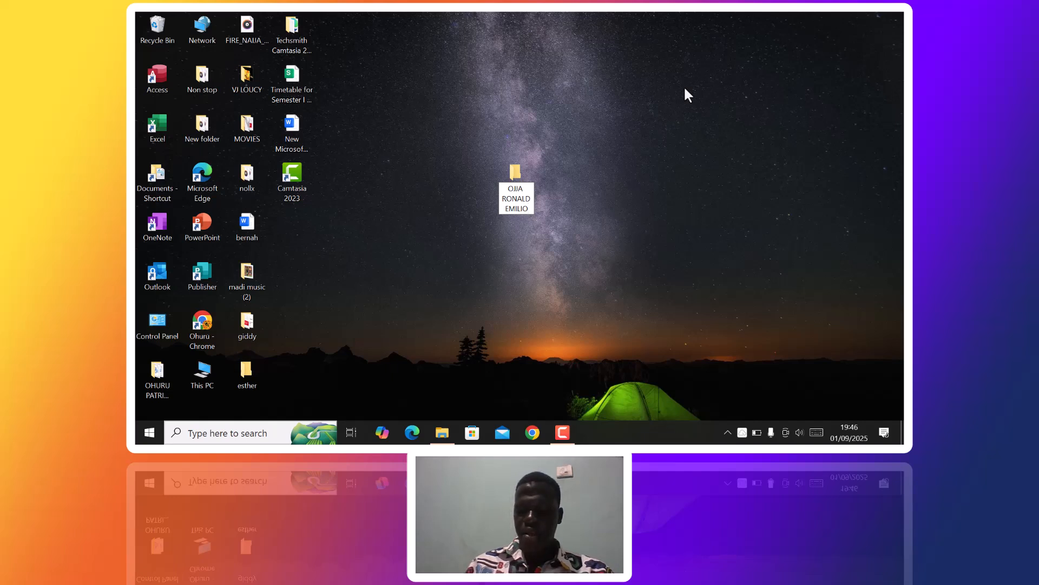
- Name the new folder with the student's full name, then refresh the desktop
{"action": "key", "text": "Return"}
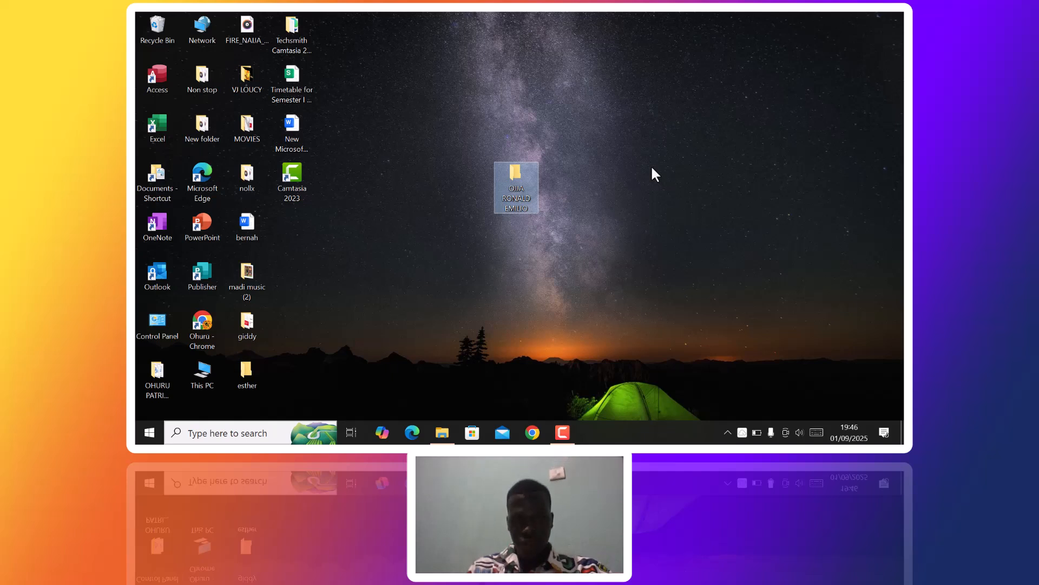
{"action": "right_click", "coordinate": [625, 177]}
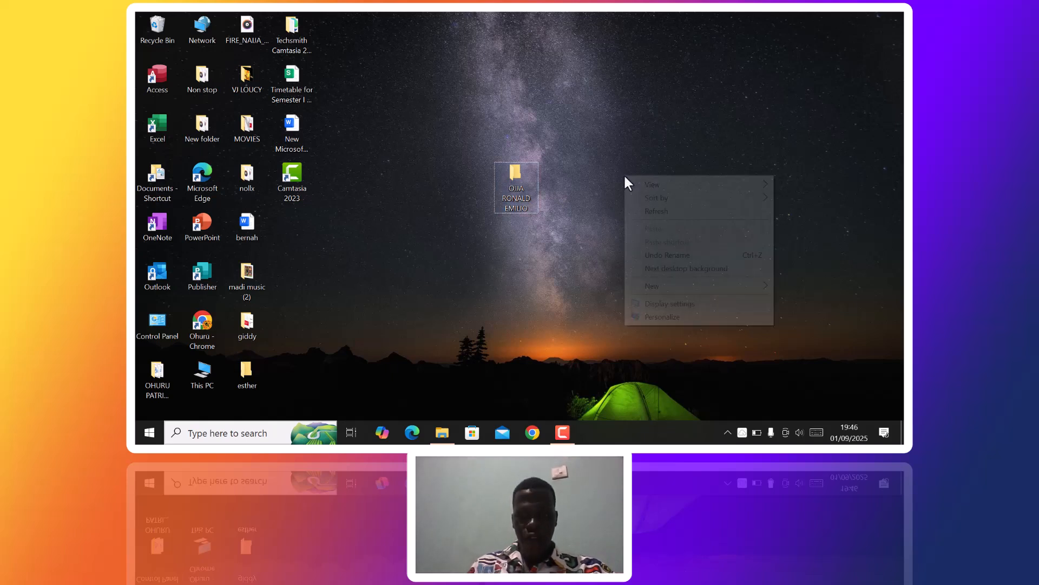
{"action": "left_click", "coordinate": [660, 211]}
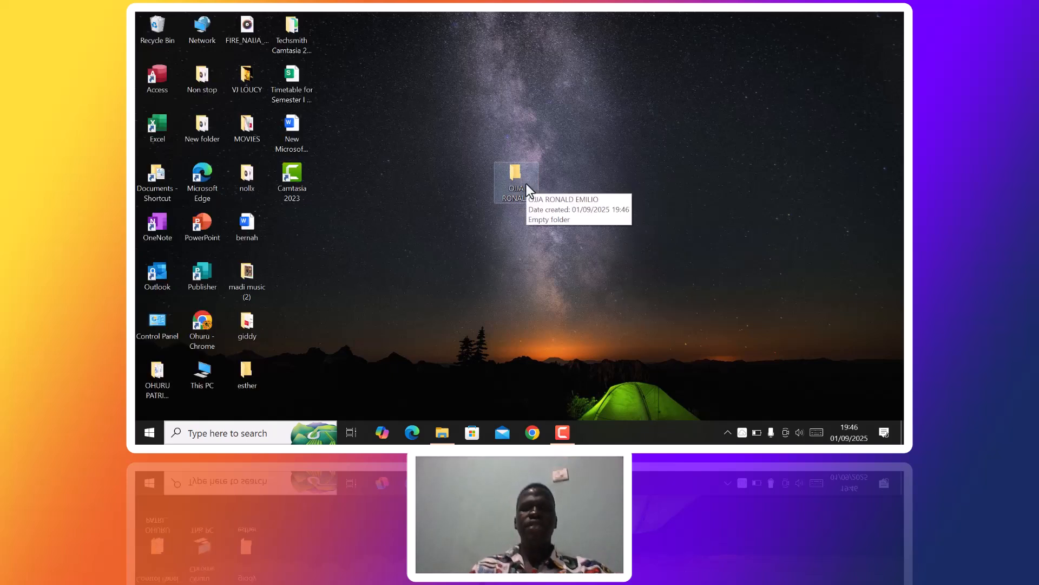
- Open the new folder in a maximized window and show its New item submenu
{"action": "double_click", "coordinate": [526, 184]}
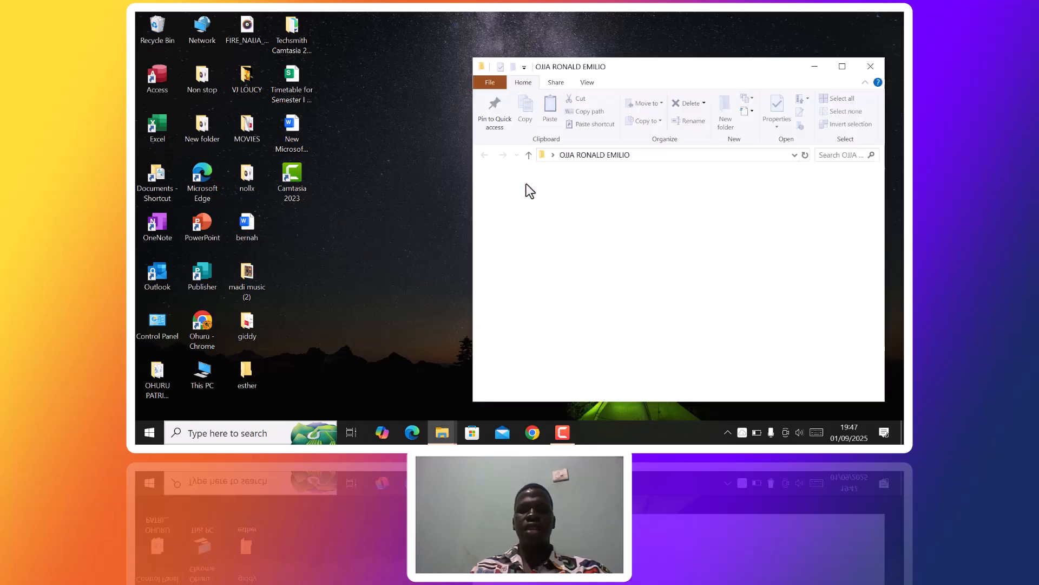
{"action": "left_click", "coordinate": [842, 67]}
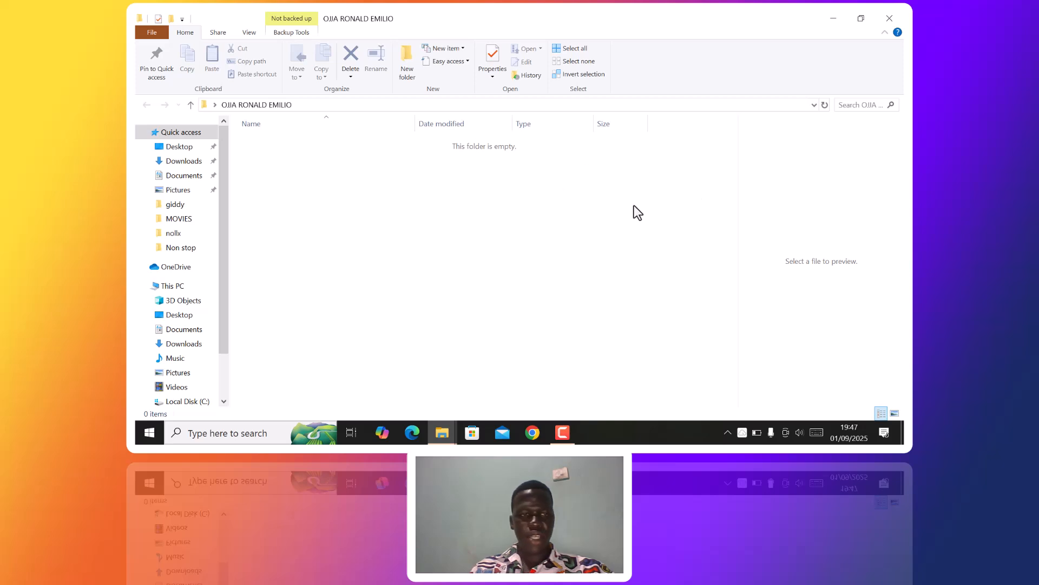
{"action": "right_click", "coordinate": [328, 165]}
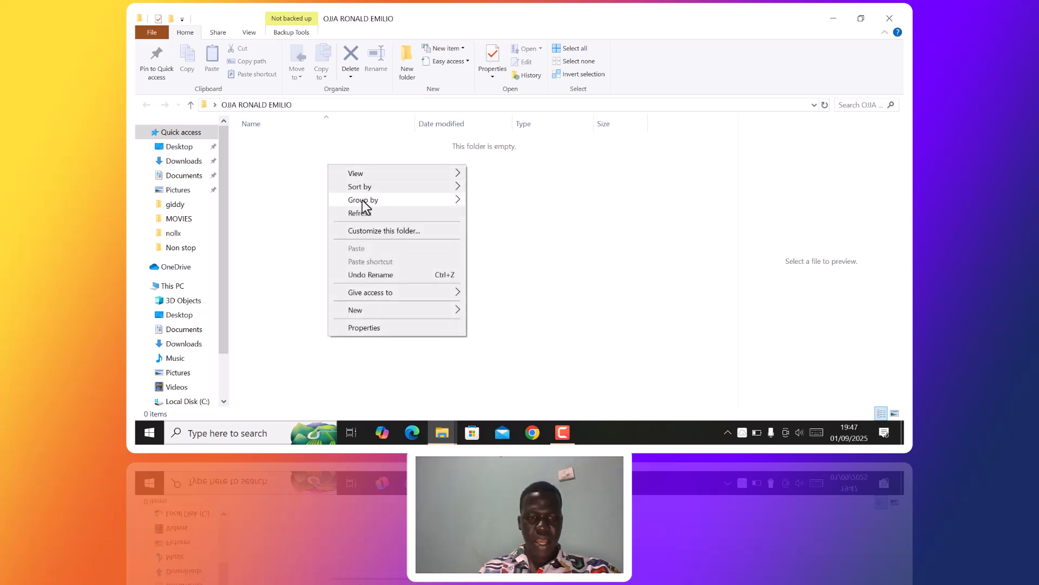
{"action": "mouse_move", "coordinate": [382, 314]}
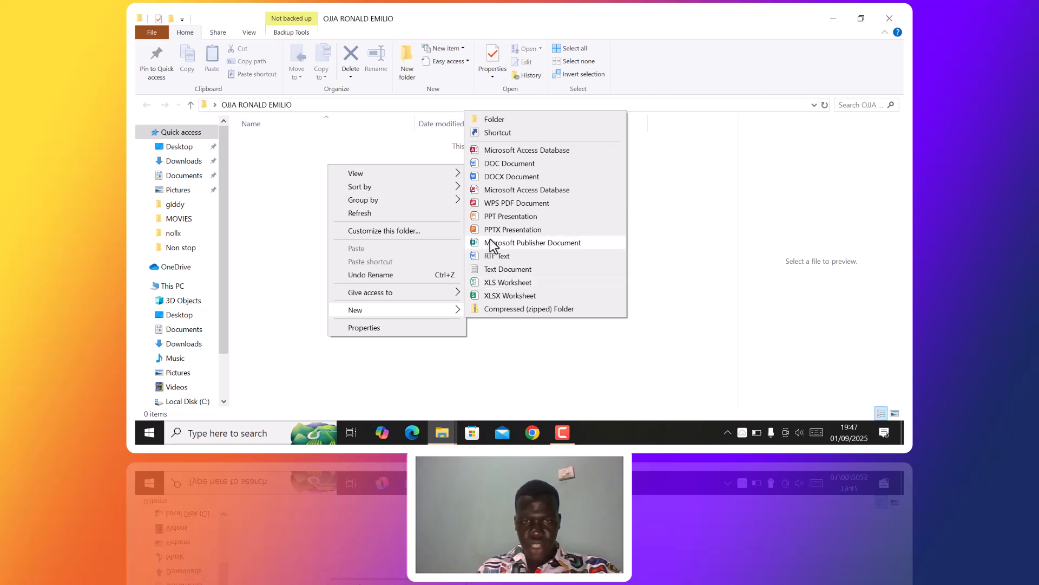
- Create 'New DOCX Document.docx' in the folder and open it in WPS Writer
{"action": "left_click", "coordinate": [510, 179]}
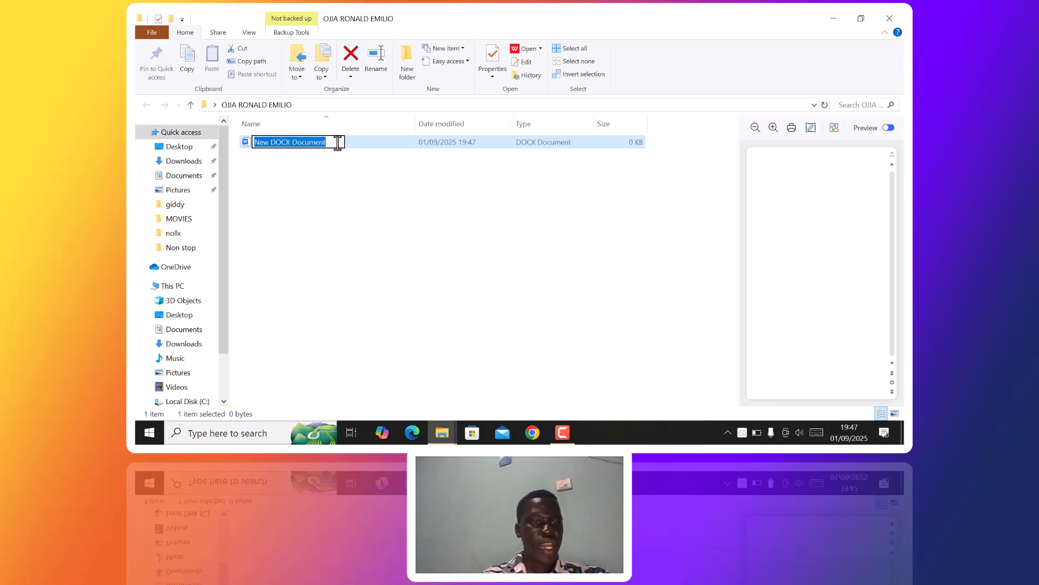
{"action": "left_click", "coordinate": [401, 142]}
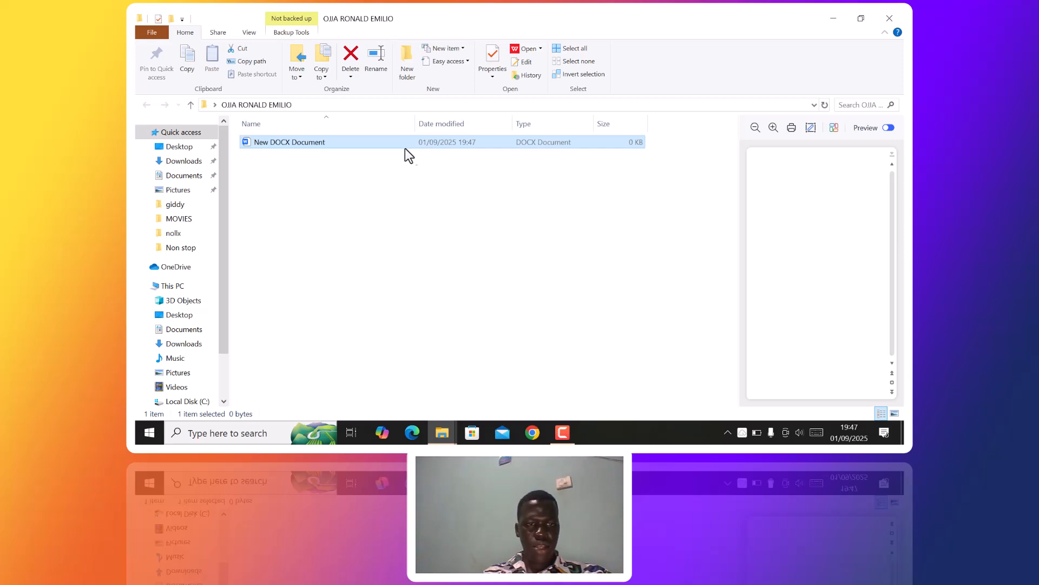
{"action": "double_click", "coordinate": [359, 142]}
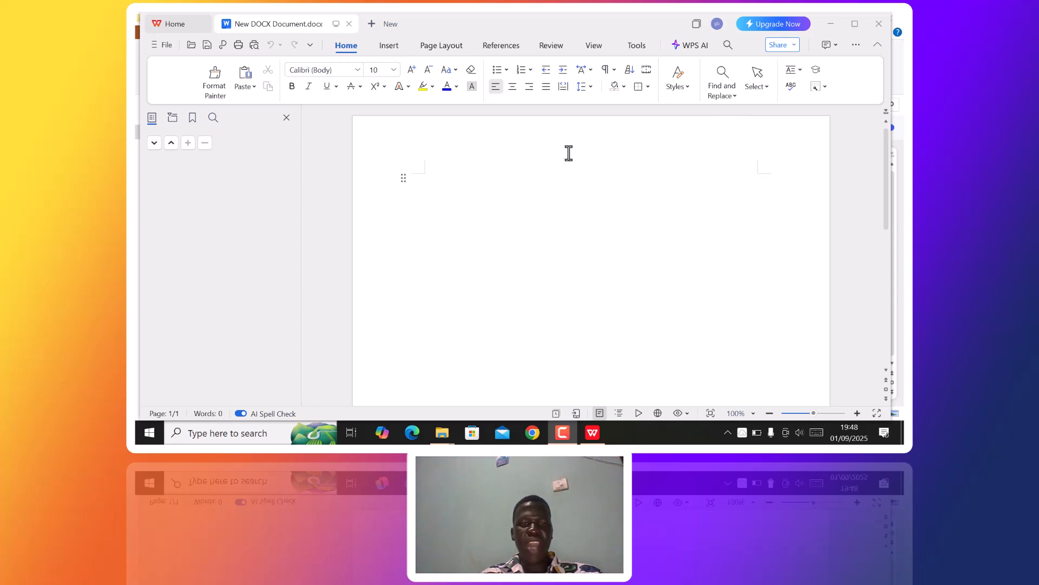
- Type 'What is your name' on the first line, correcting the 'zour' typo to 'your'
{"action": "double_click", "coordinate": [466, 195]}
{"action": "left_click", "coordinate": [466, 195]}
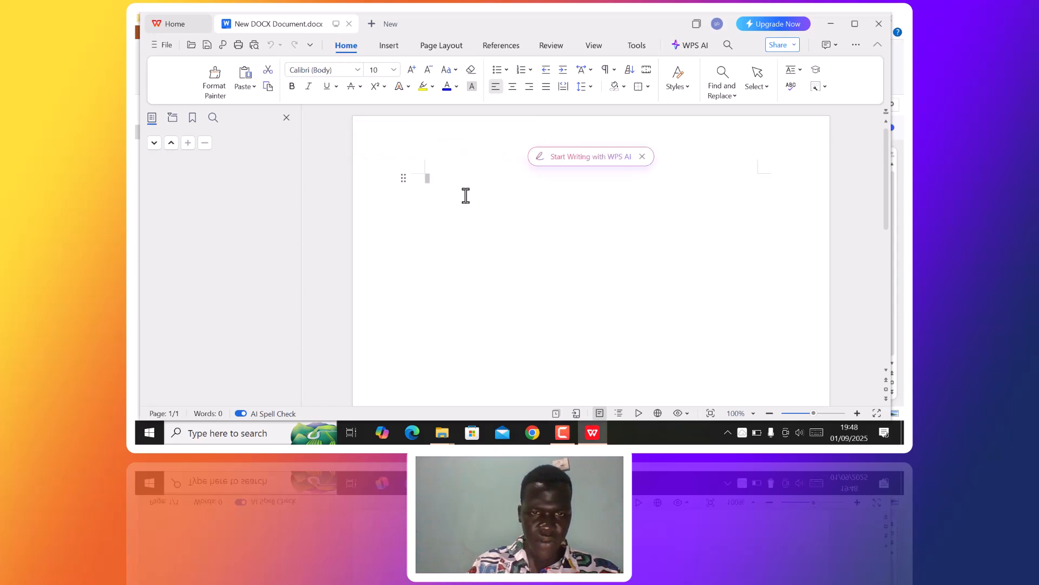
{"action": "type", "text": "W"}
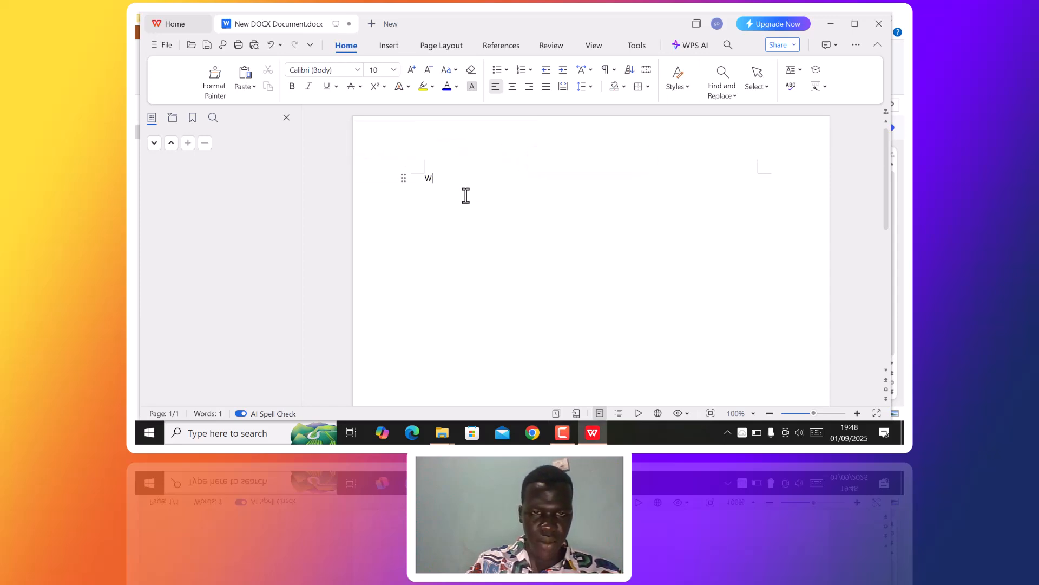
{"action": "type", "text": "hat is zo"}
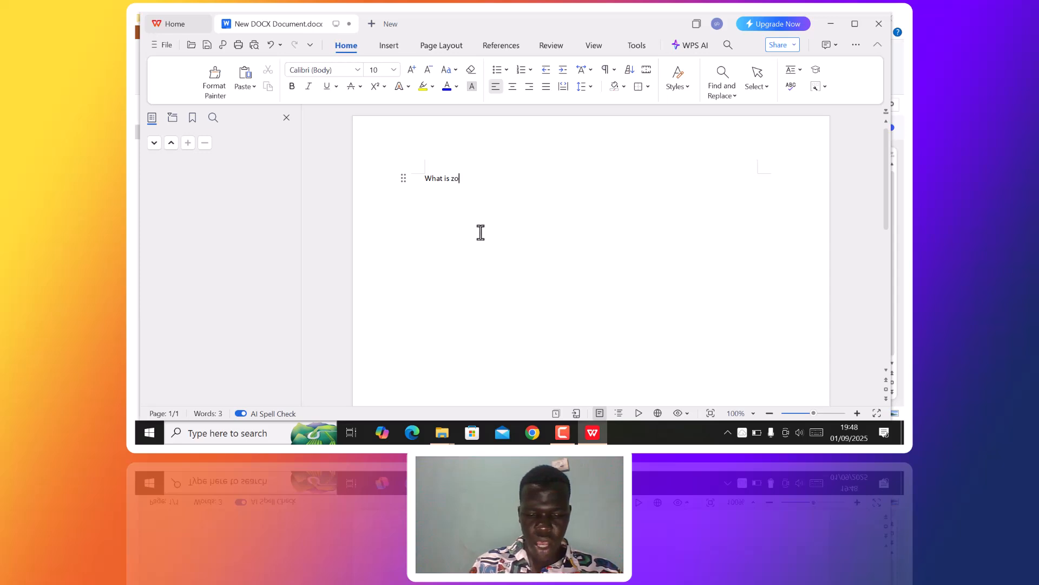
{"action": "type", "text": "r"}
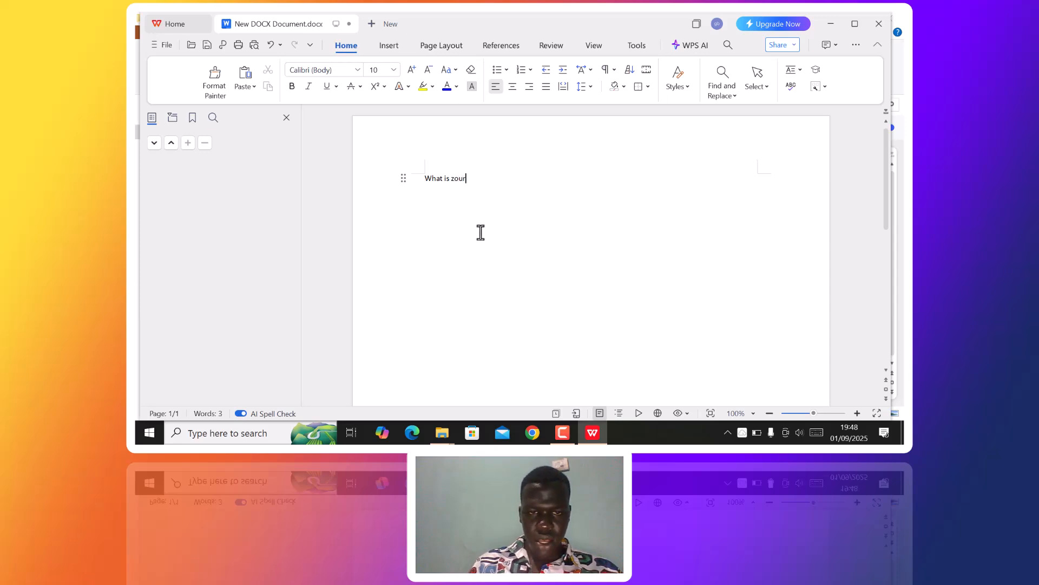
{"action": "key", "text": "BackSpace"}
{"action": "key", "text": "BackSpace"}
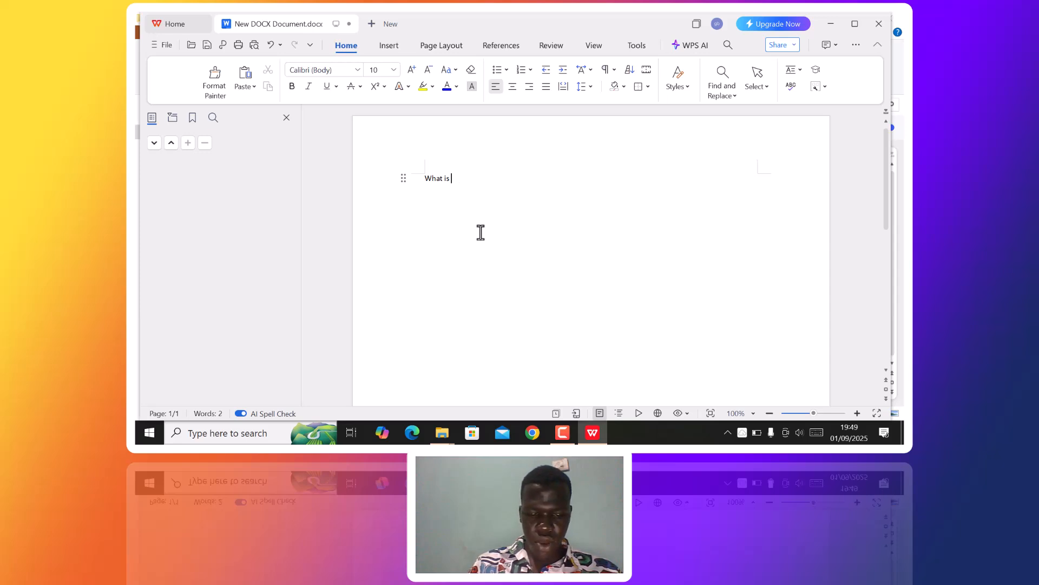
{"action": "type", "text": "ur name"}
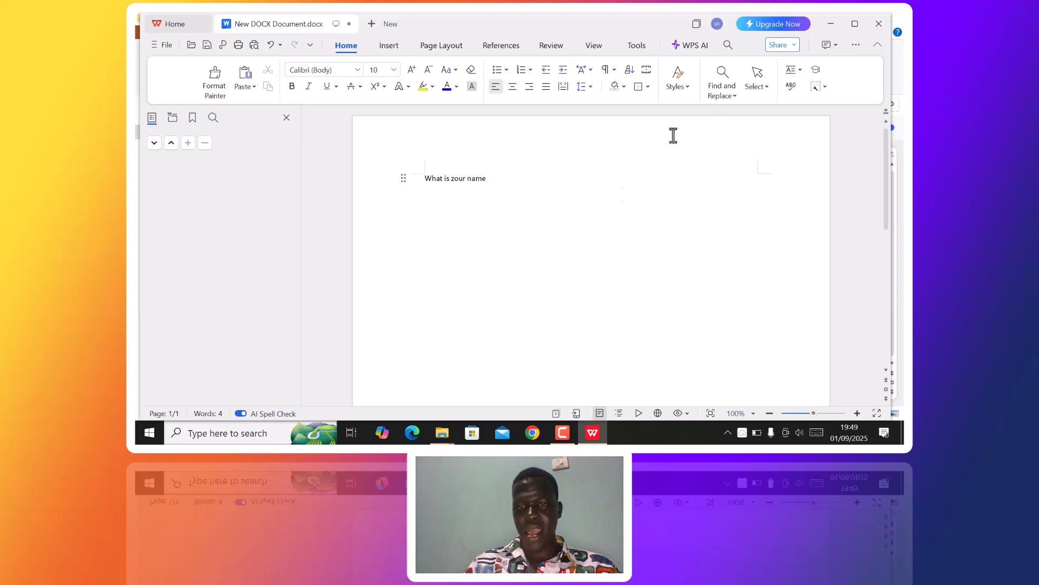
{"action": "left_click", "coordinate": [829, 128]}
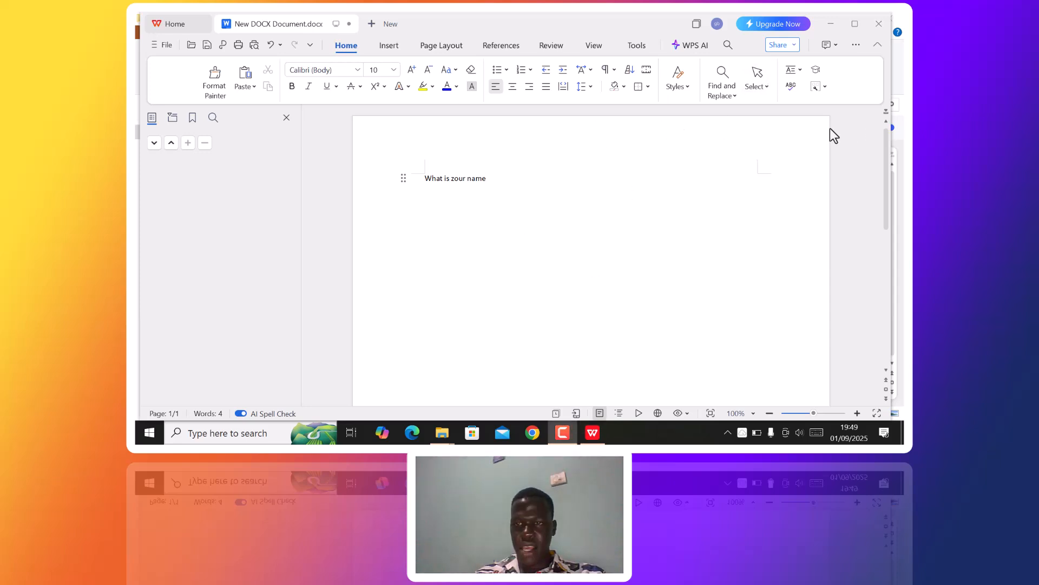
{"action": "left_click", "coordinate": [455, 181]}
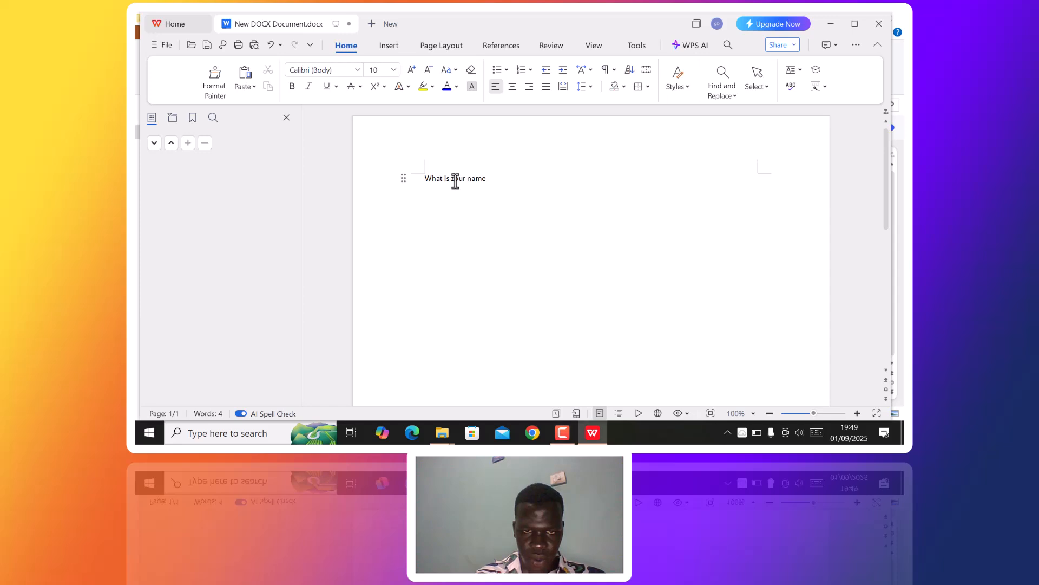
{"action": "key", "text": "BackSpace"}
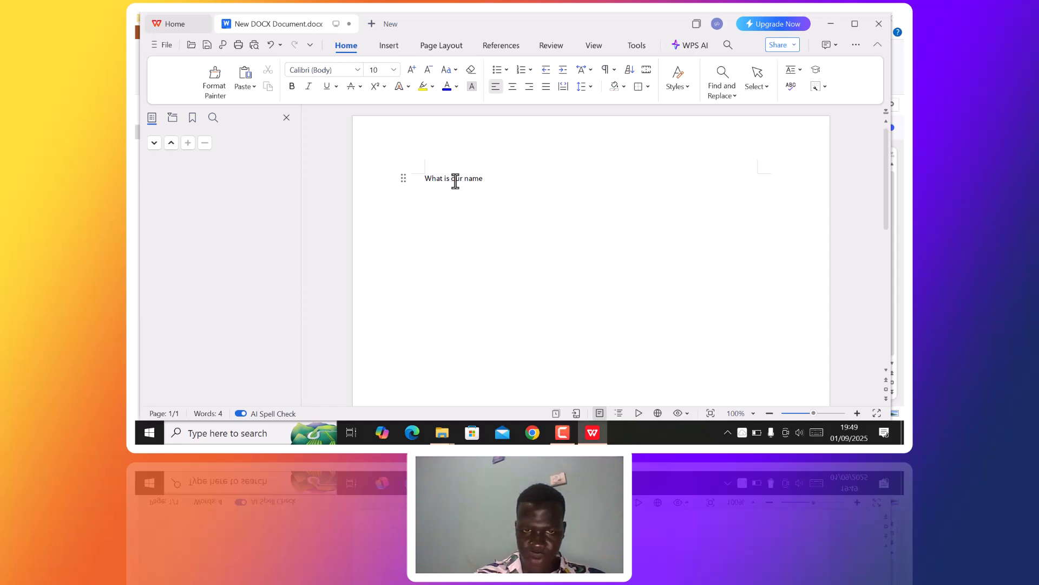
{"action": "type", "text": "y"}
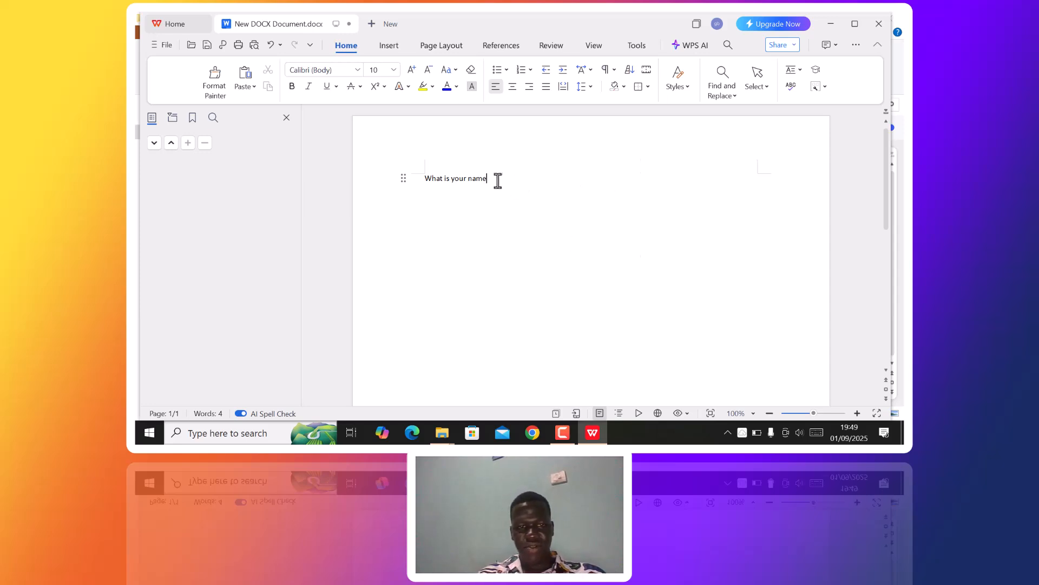
- Set 'What is your name' to 16 pt and place the cursor at the line end
{"action": "left_click_drag", "start_coordinate": [497, 181], "coordinate": [423, 183]}
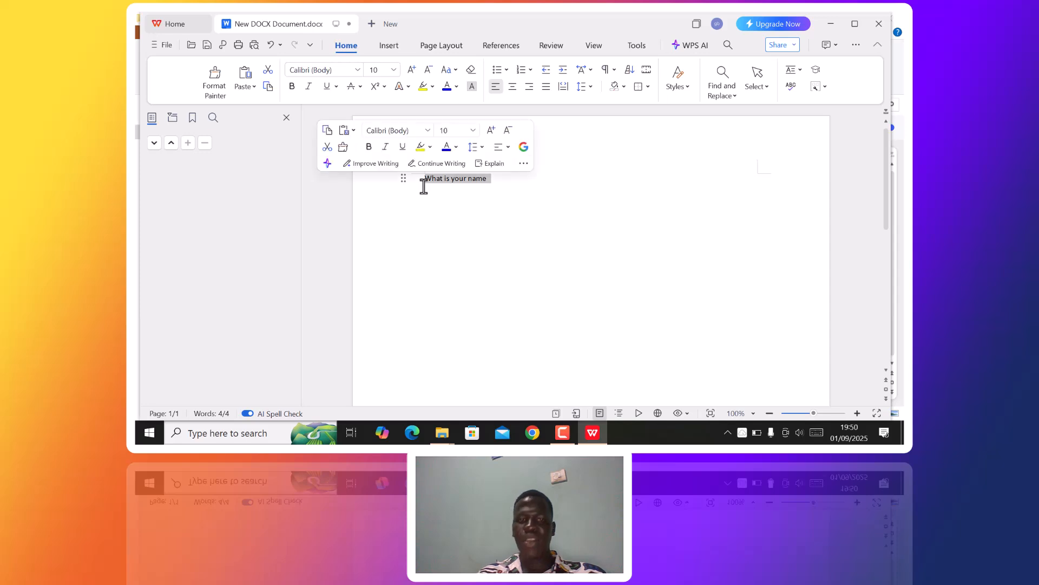
{"action": "left_click", "coordinate": [394, 70]}
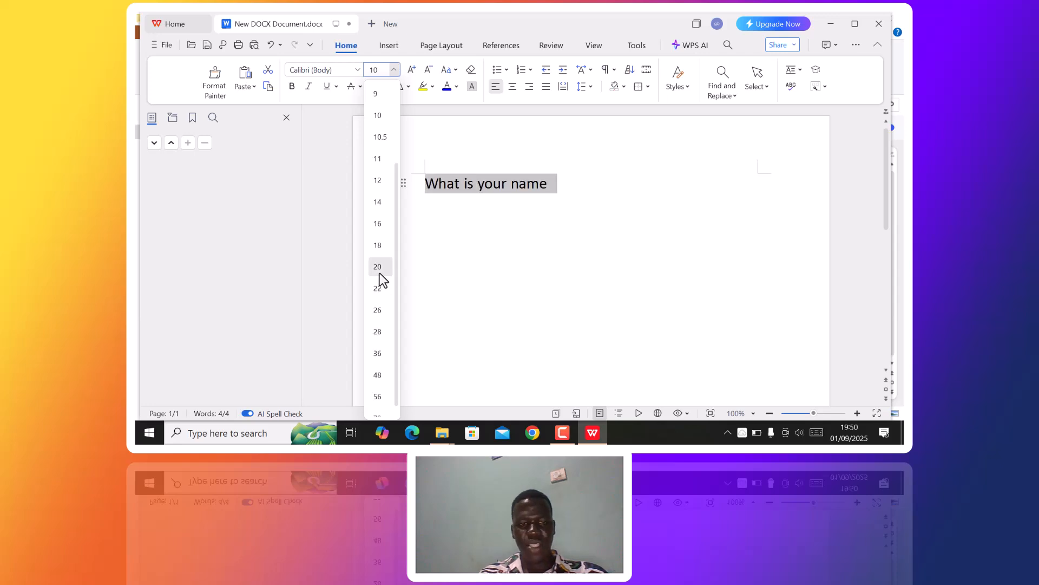
{"action": "left_click", "coordinate": [385, 223]}
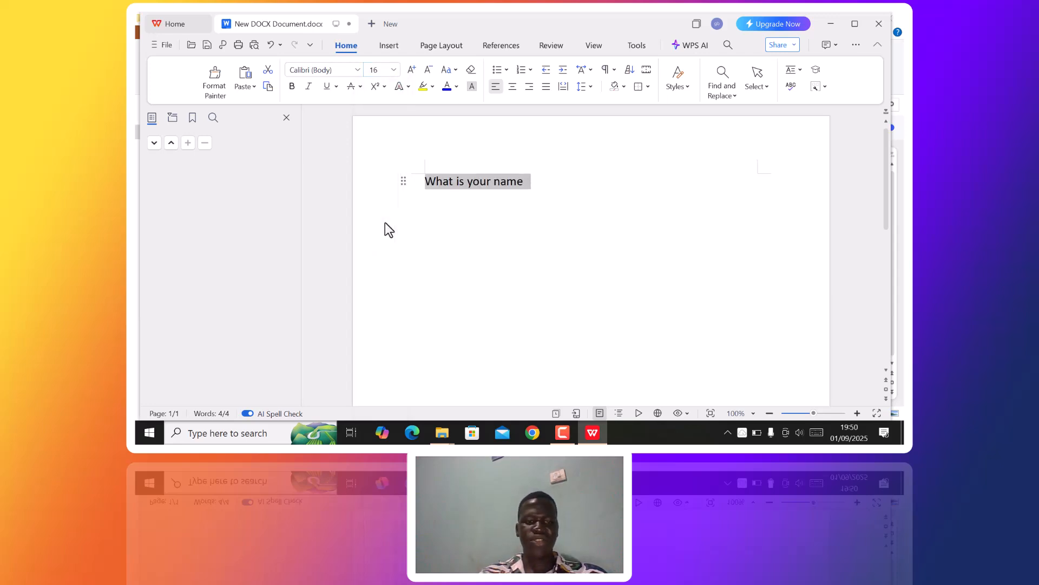
{"action": "left_click", "coordinate": [558, 188]}
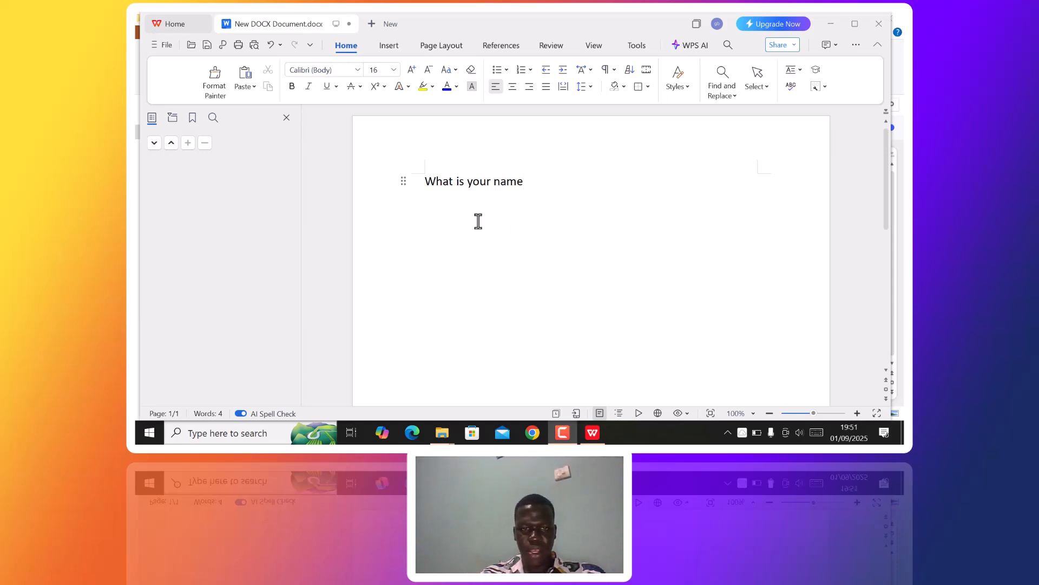
{"action": "left_click", "coordinate": [442, 202]}
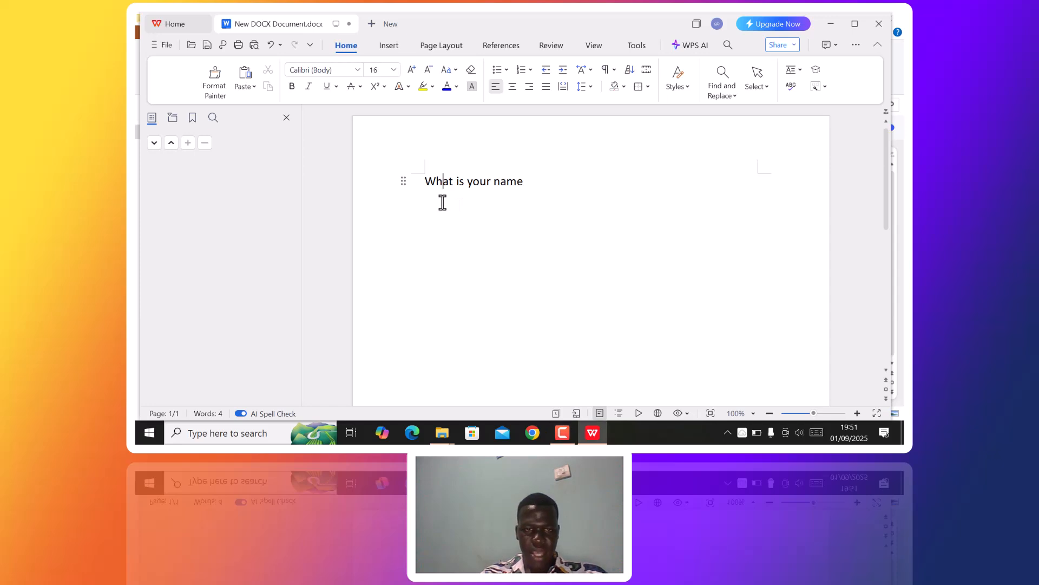
{"action": "left_click", "coordinate": [535, 194]}
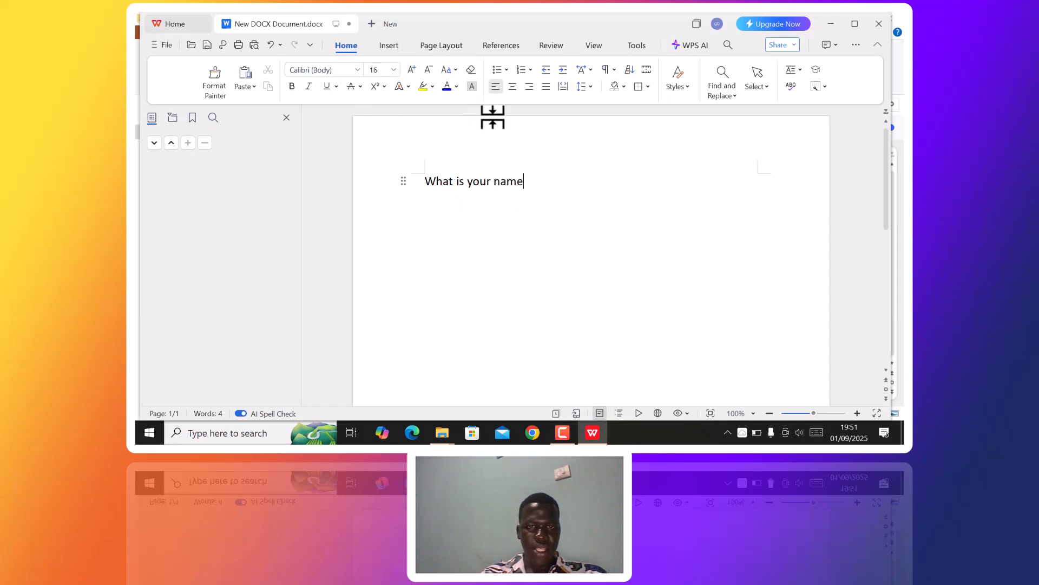
- Try diamond bullets on the question, then undo them
{"action": "left_click", "coordinate": [506, 69]}
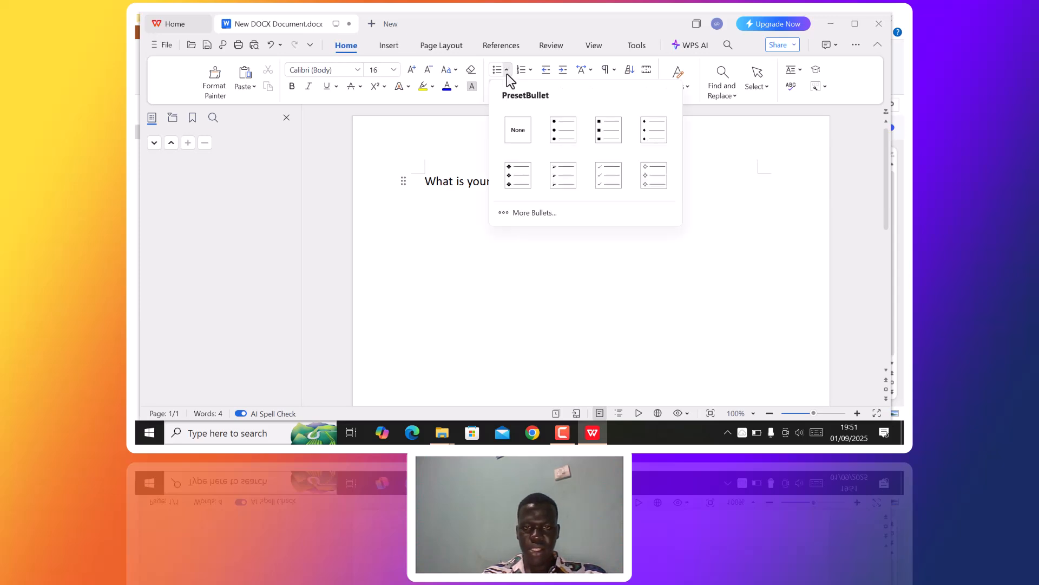
{"action": "left_click", "coordinate": [518, 176]}
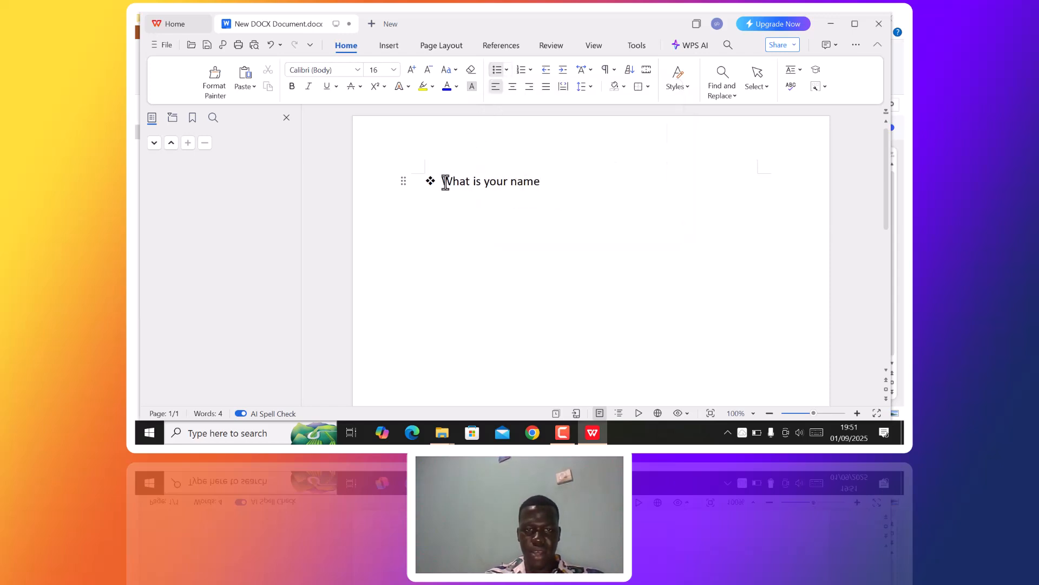
{"action": "left_click", "coordinate": [272, 44]}
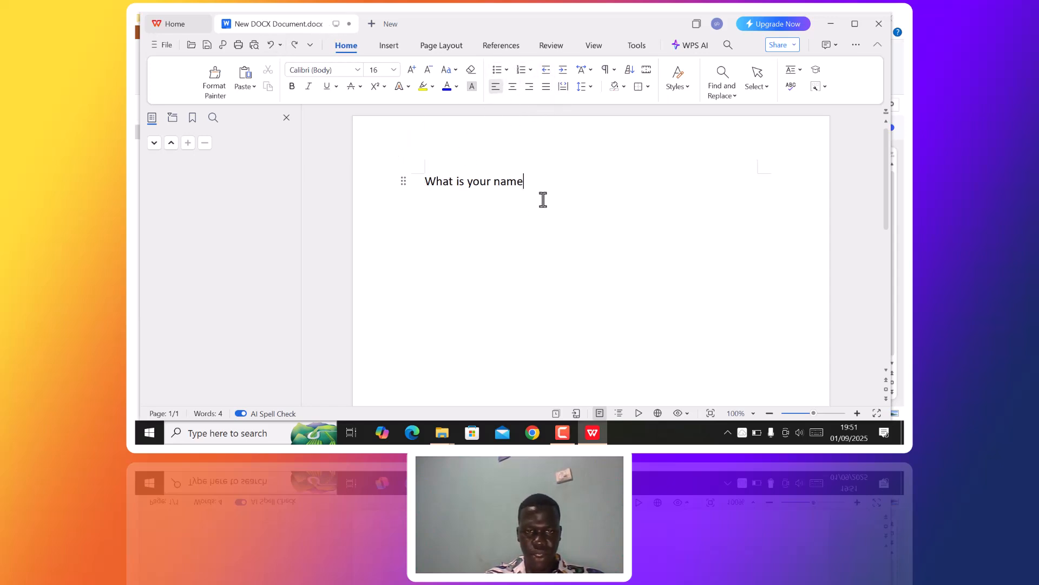
- Number the question as item 1 and add 'where do u stay' as item 2
{"action": "left_click_drag", "start_coordinate": [540, 190], "coordinate": [436, 192]}
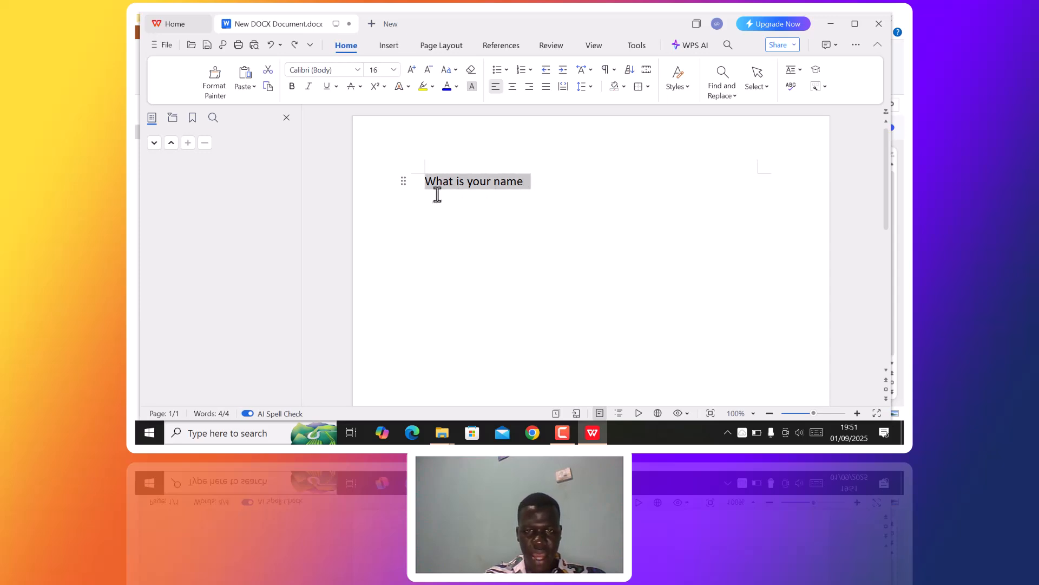
{"action": "left_click", "coordinate": [526, 74]}
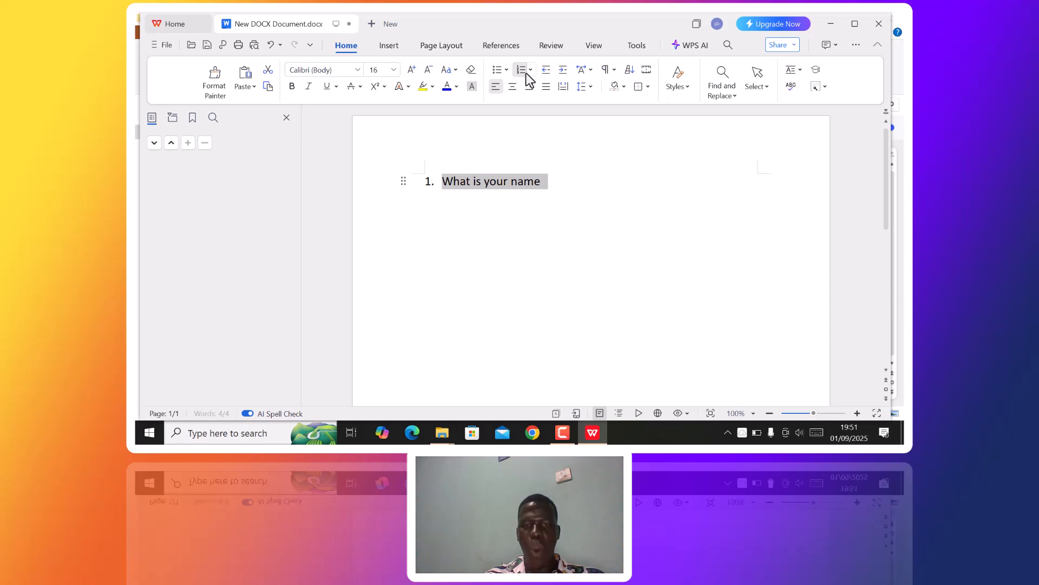
{"action": "left_click", "coordinate": [567, 182]}
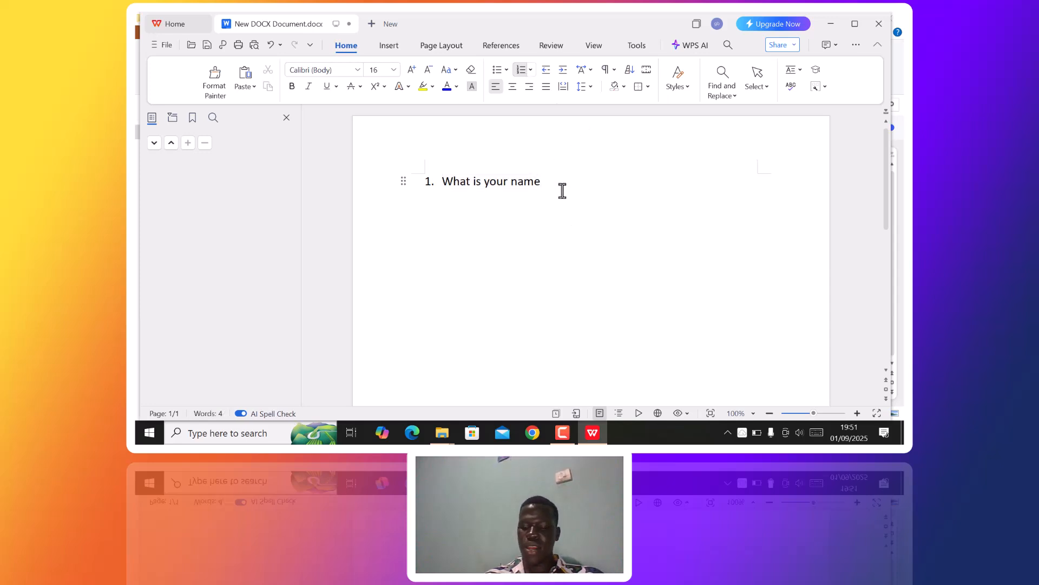
{"action": "key", "text": "Return"}
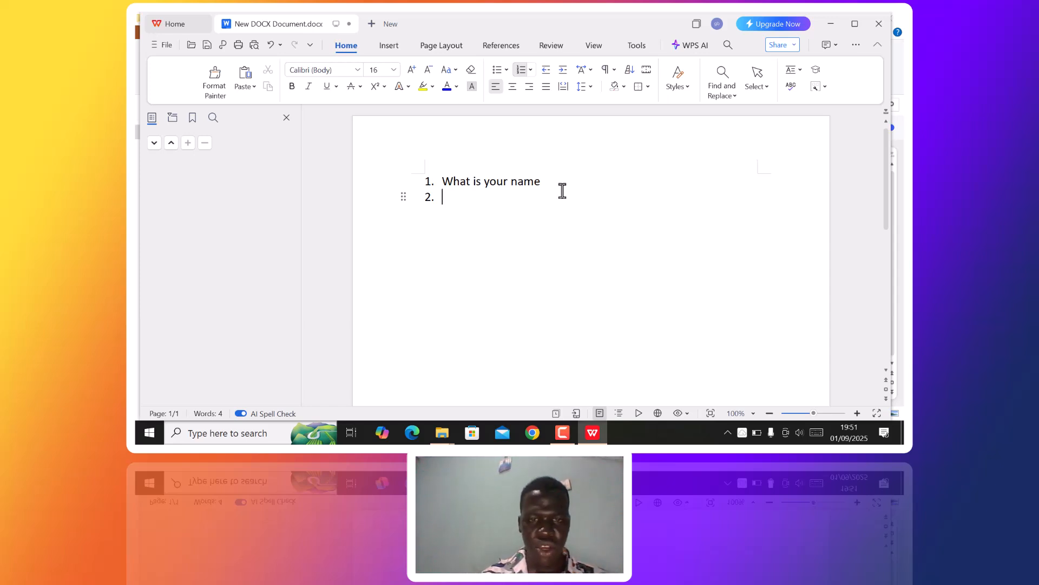
{"action": "type", "text": "where do u stay"}
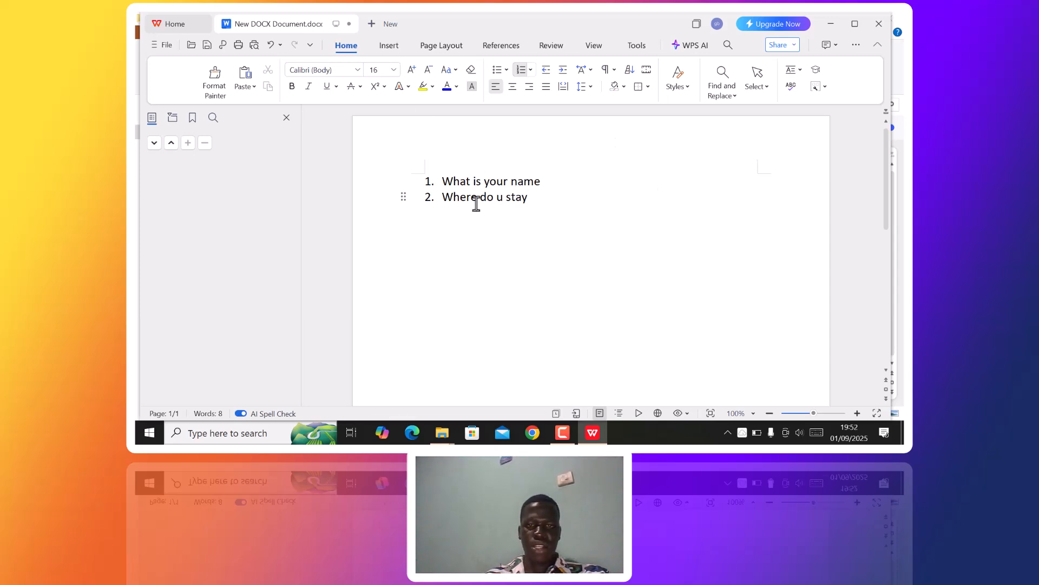
- Add a blank, unnumbered line after 'where do u stay'
{"action": "left_click", "coordinate": [388, 48]}
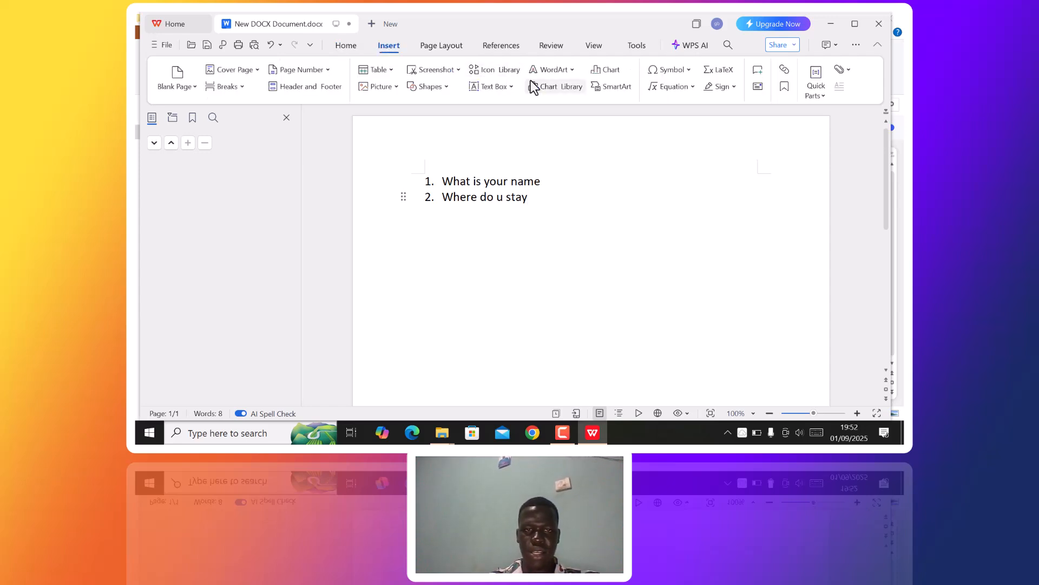
{"action": "left_click", "coordinate": [387, 68]}
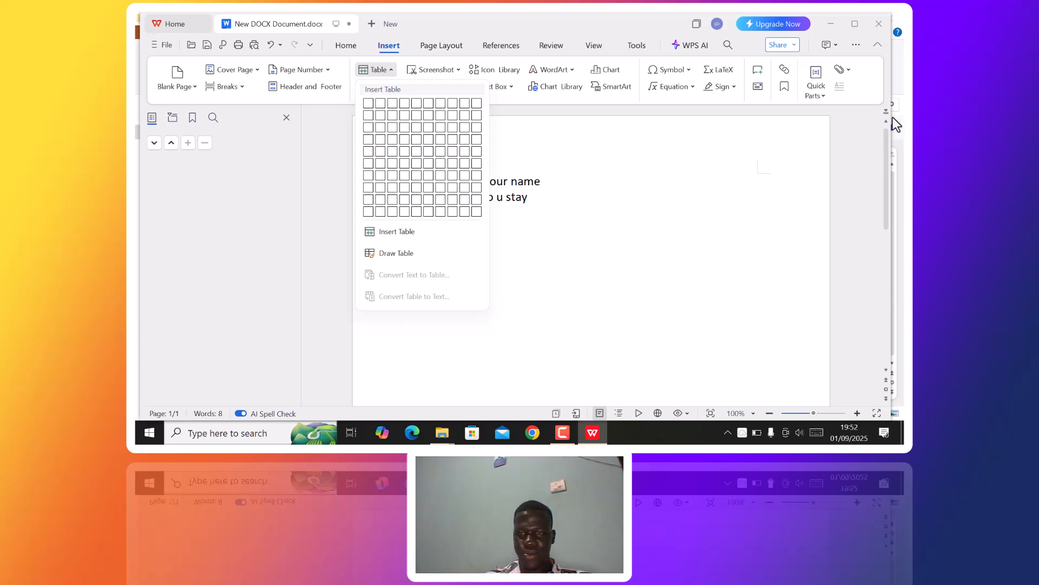
{"action": "left_click", "coordinate": [835, 133]}
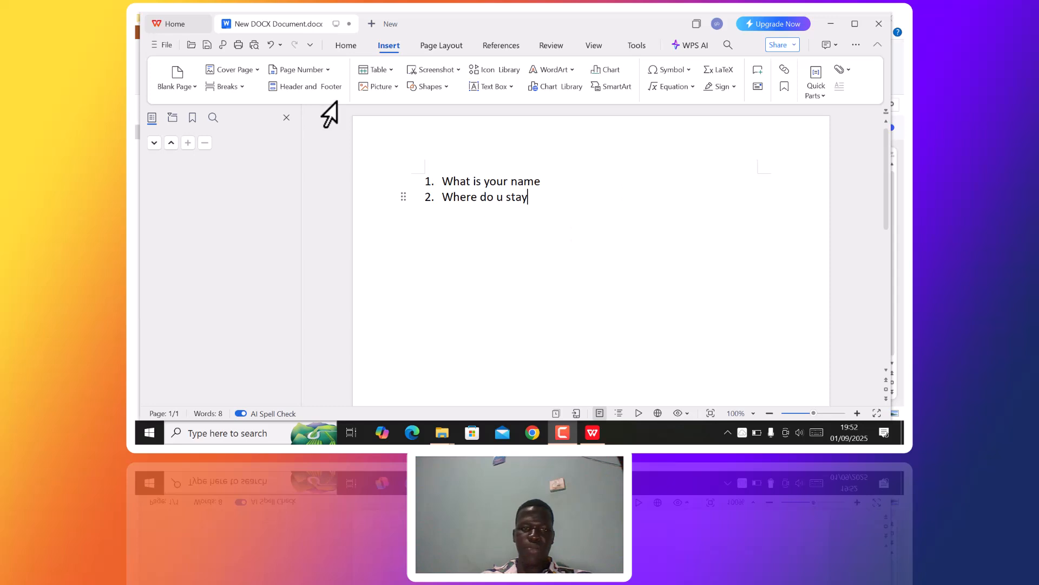
{"action": "left_click", "coordinate": [388, 51]}
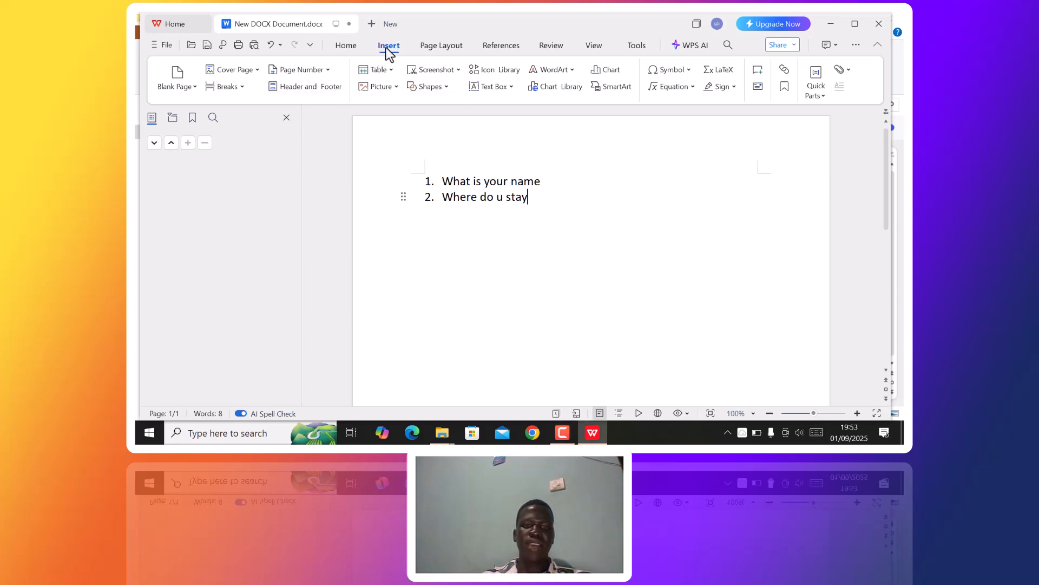
{"action": "left_click", "coordinate": [388, 69]}
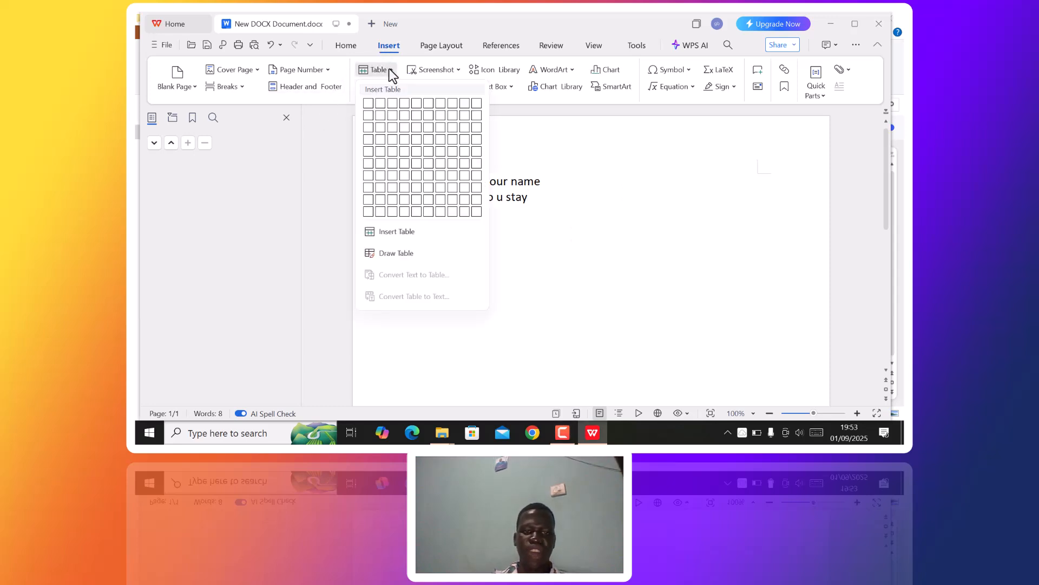
{"action": "left_click", "coordinate": [571, 301]}
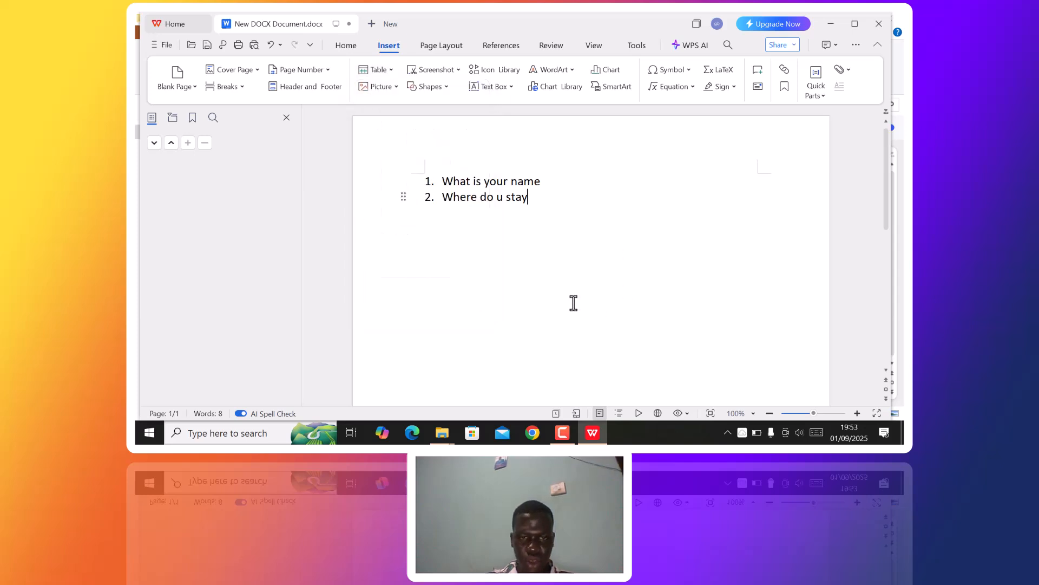
{"action": "key", "text": "ctrl+shift+Left"}
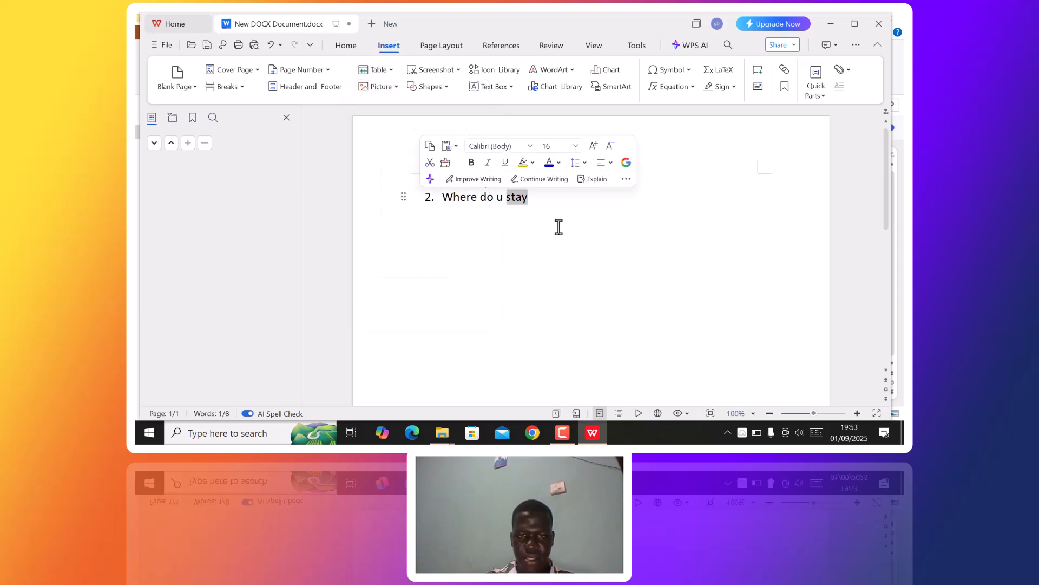
{"action": "left_click", "coordinate": [558, 226]}
{"action": "key", "text": "Return"}
{"action": "key", "text": "BackSpace"}
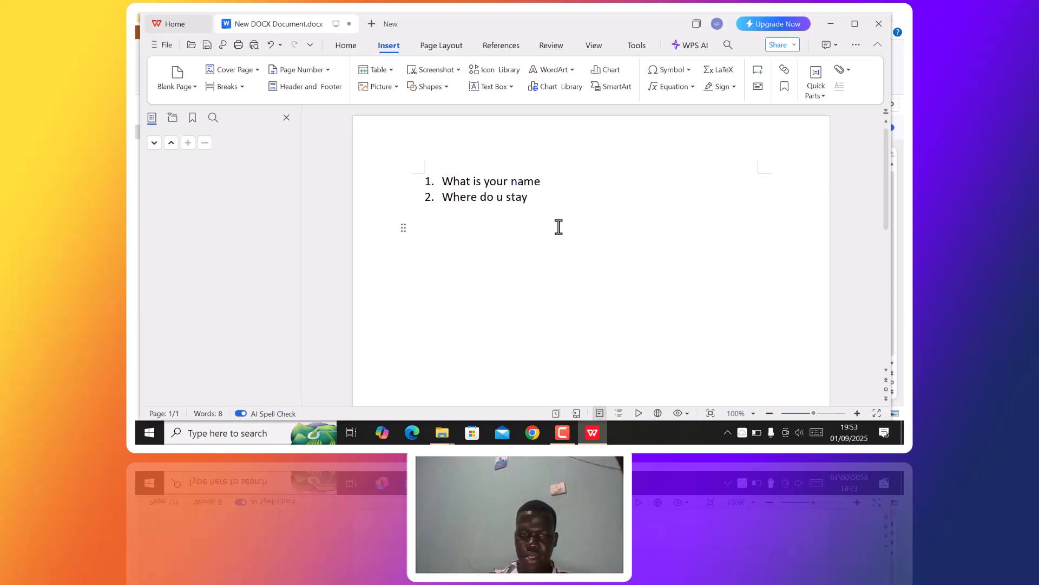
- Insert a 2x2 table below the list and add two rows for 4 rows total
{"action": "left_click", "coordinate": [392, 71]}
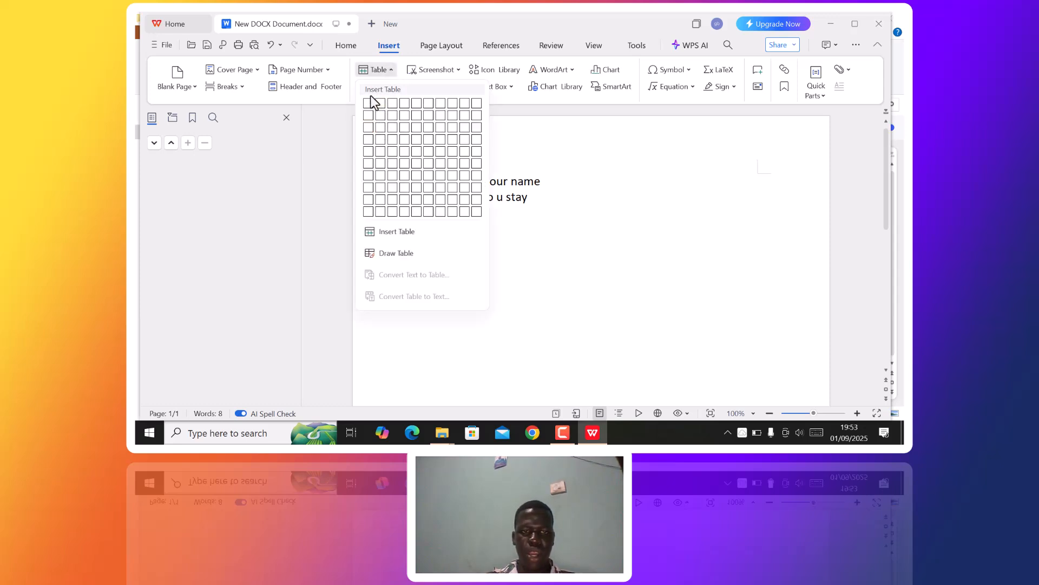
{"action": "left_click", "coordinate": [380, 115]}
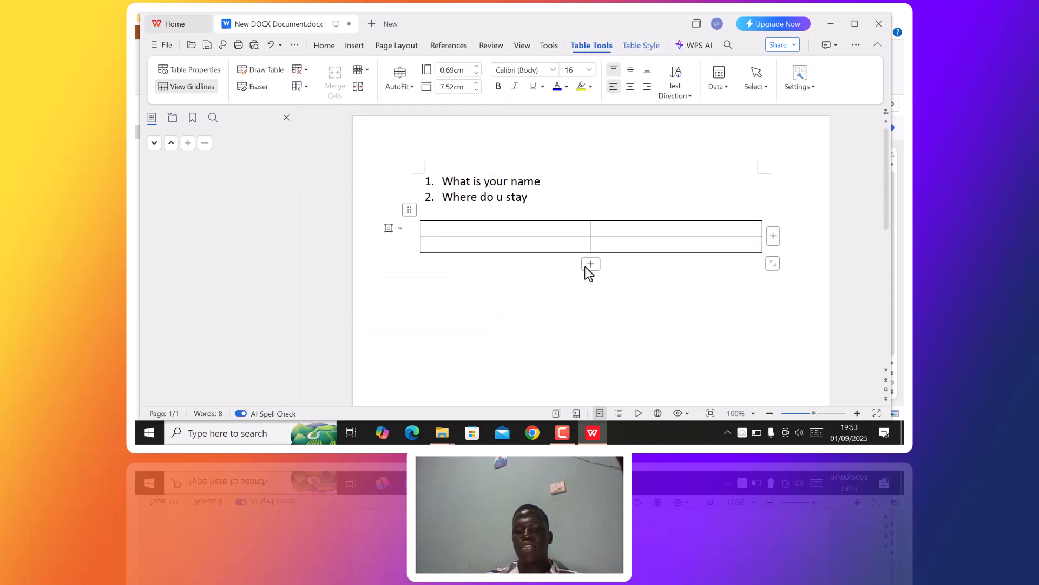
{"action": "left_click", "coordinate": [597, 261]}
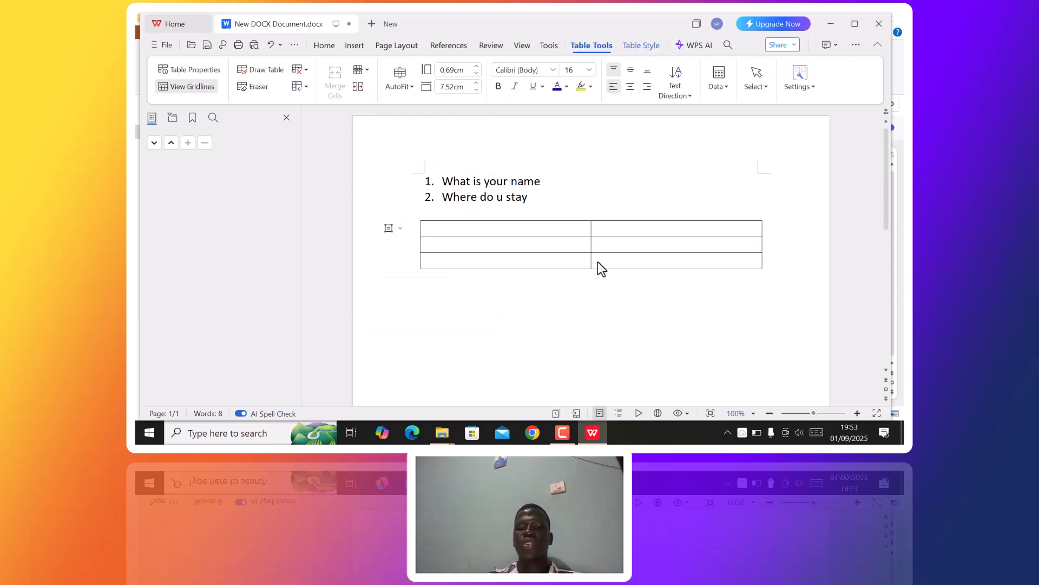
{"action": "left_click", "coordinate": [592, 278]}
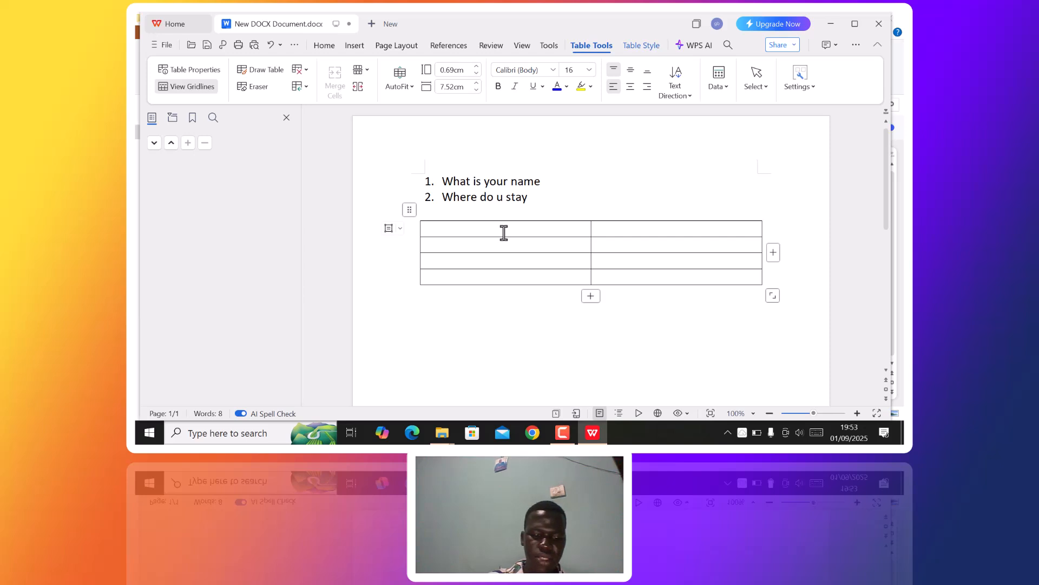
- Fill the table's first row with 'names of students' and 'marks'
{"action": "type", "text": "n"}
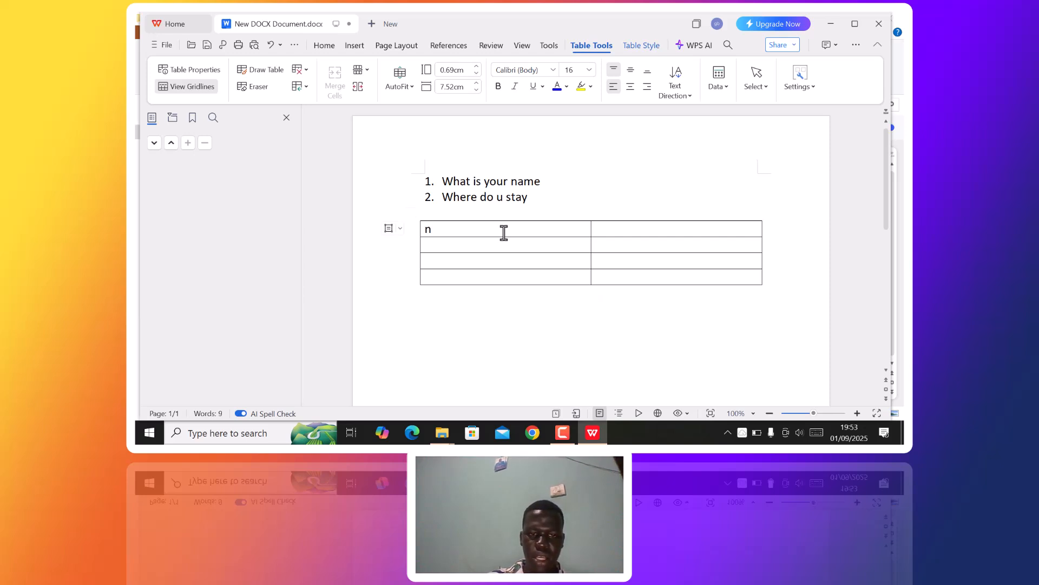
{"action": "type", "text": "ames"}
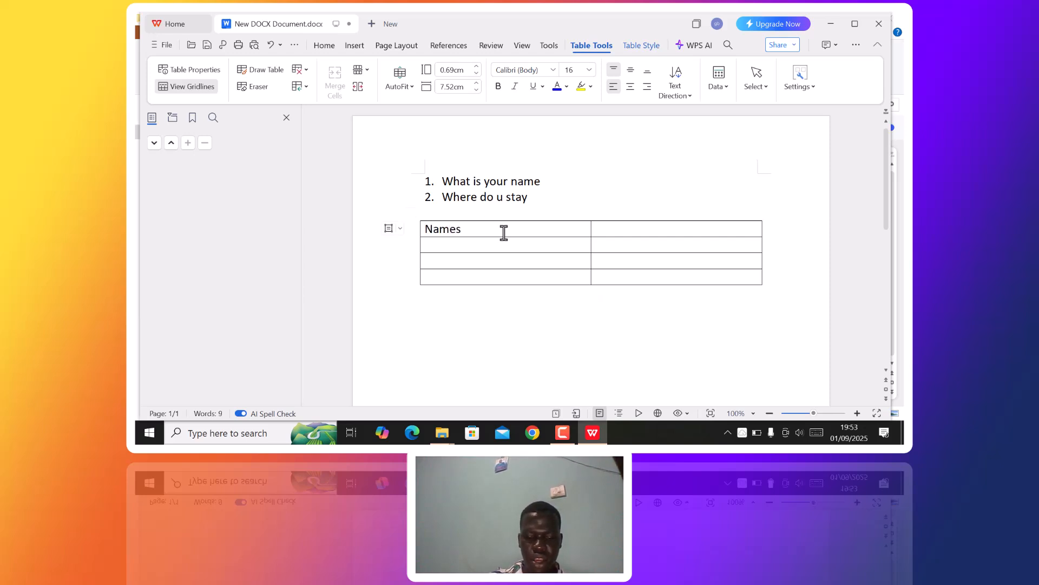
{"action": "type", "text": " of st"}
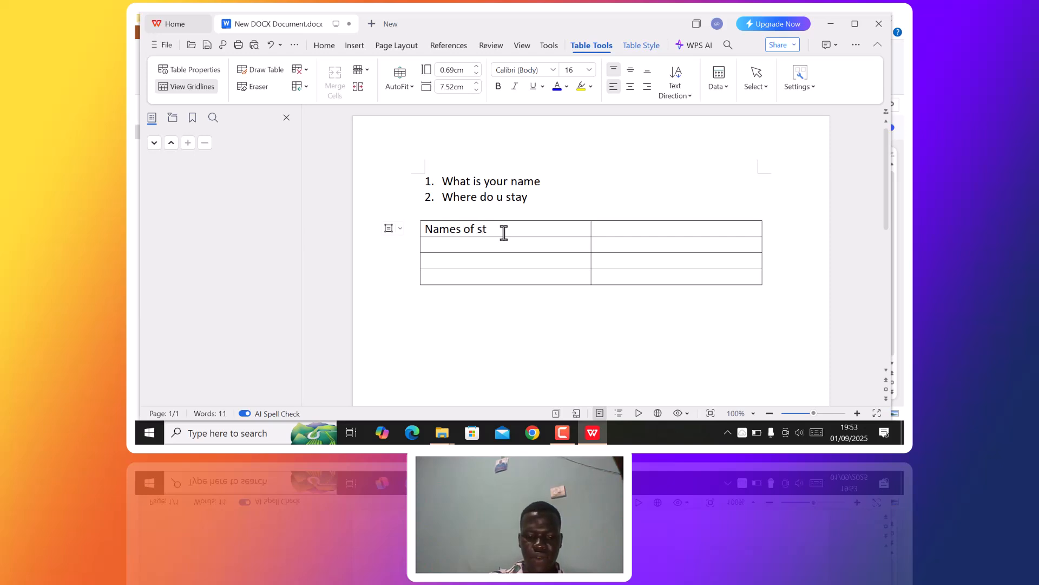
{"action": "type", "text": "udents"}
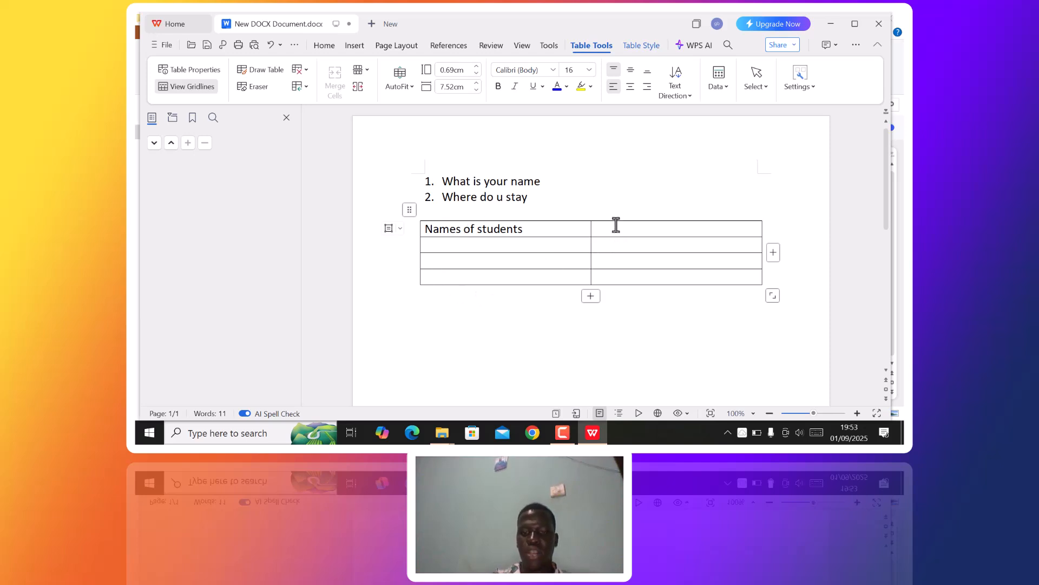
{"action": "type", "text": "marks"}
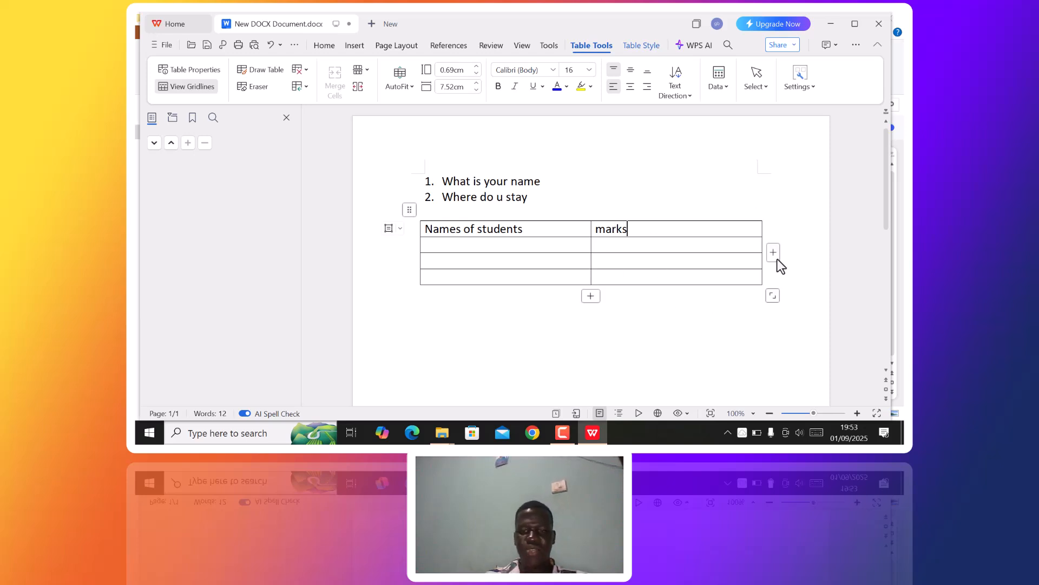
{"action": "left_click", "coordinate": [745, 342]}
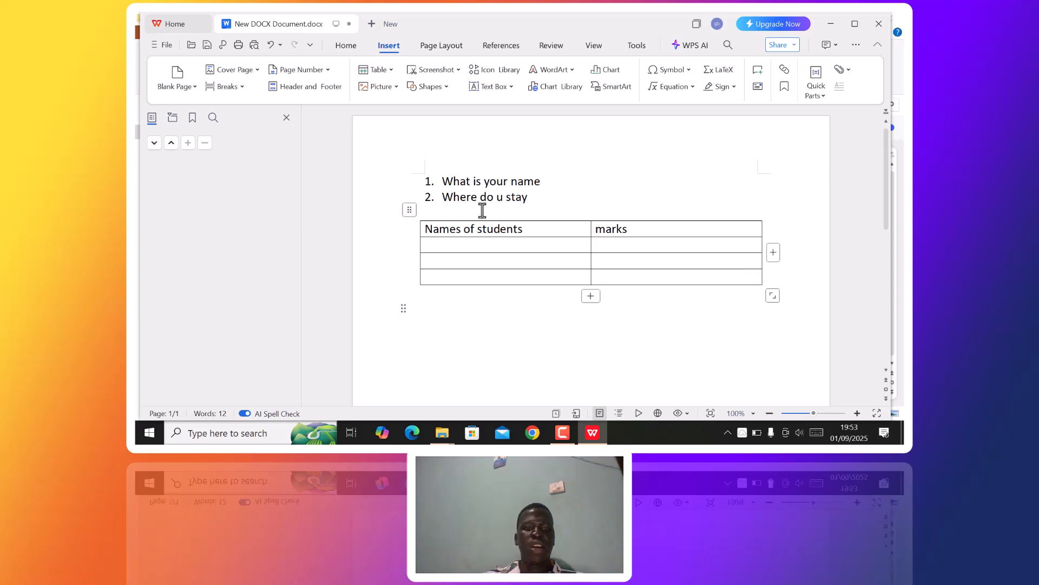
- Open the Insert Picture dialog via Picture > From File
{"action": "left_click", "coordinate": [394, 88]}
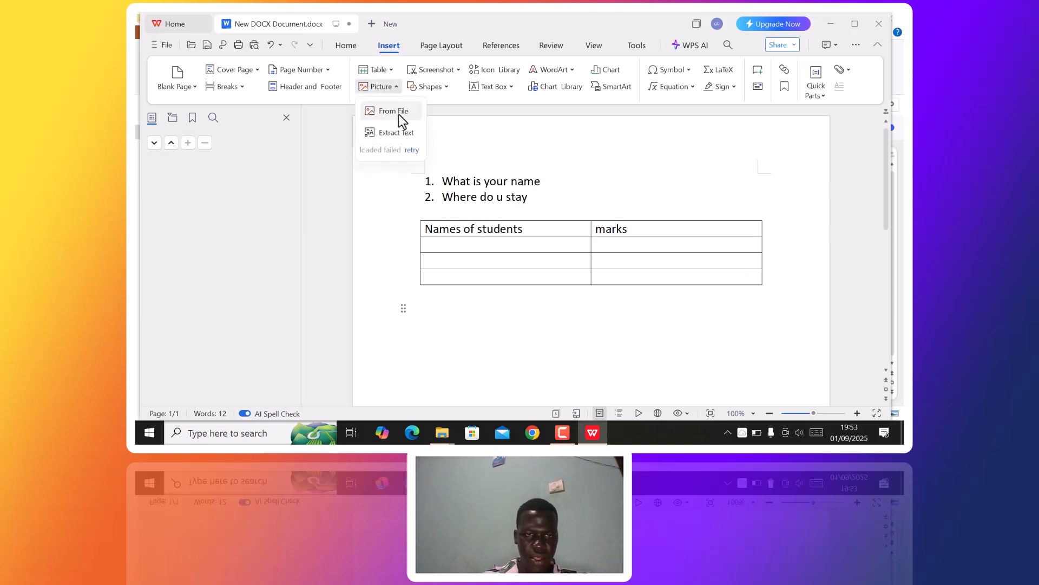
{"action": "left_click", "coordinate": [391, 88]}
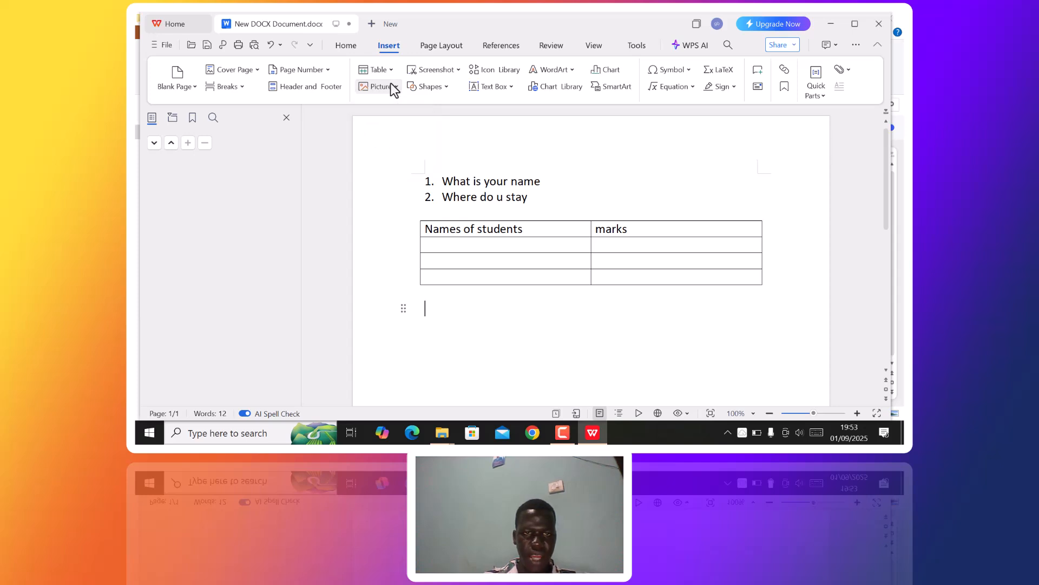
{"action": "left_click", "coordinate": [394, 88]}
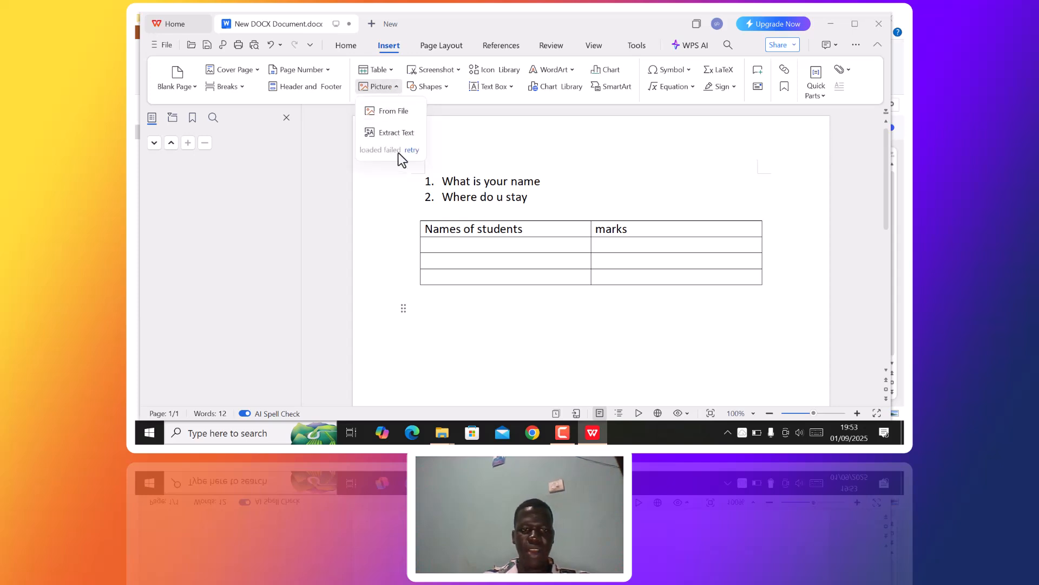
{"action": "left_click", "coordinate": [394, 112]}
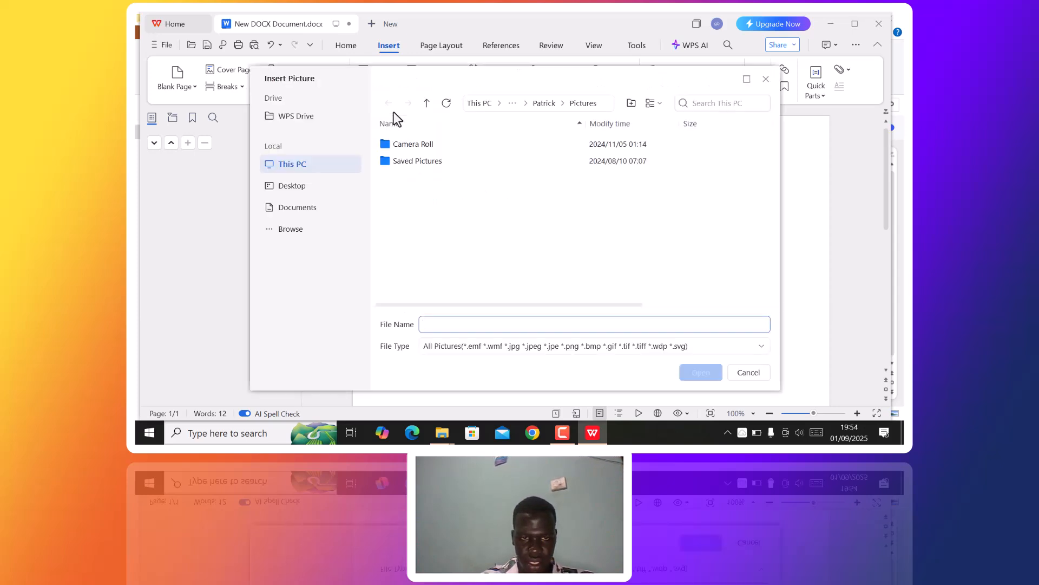
- Look through the Saved Pictures and Camera Roll folders in the Insert Picture dialog
{"action": "double_click", "coordinate": [445, 165]}
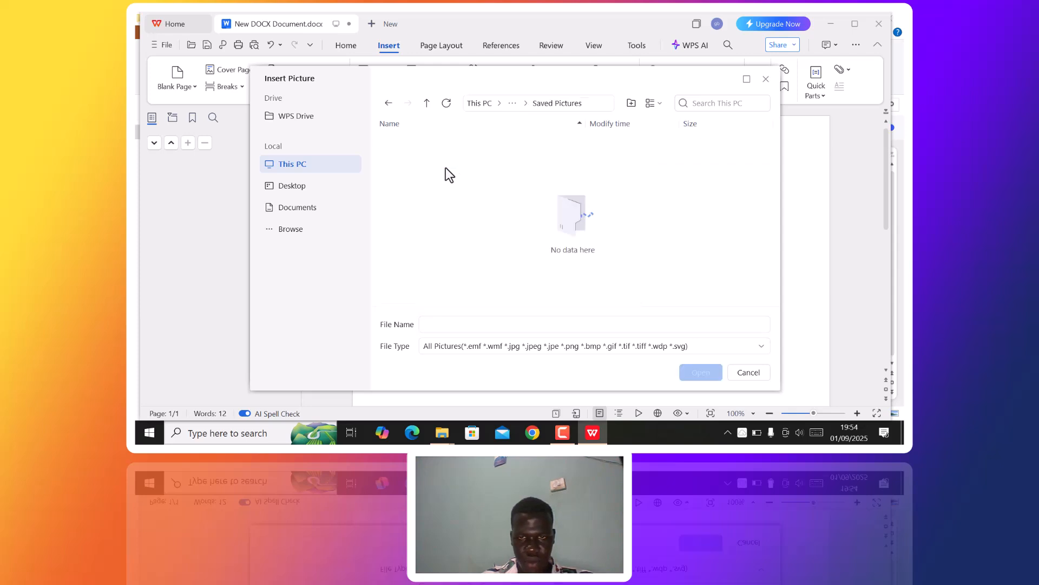
{"action": "left_click", "coordinate": [388, 103]}
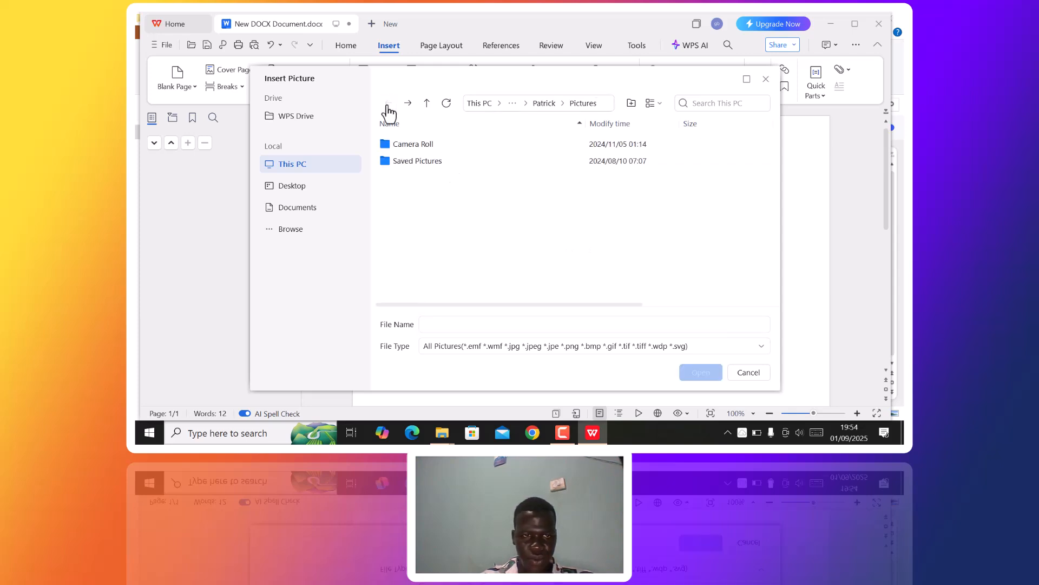
{"action": "left_click", "coordinate": [422, 144]}
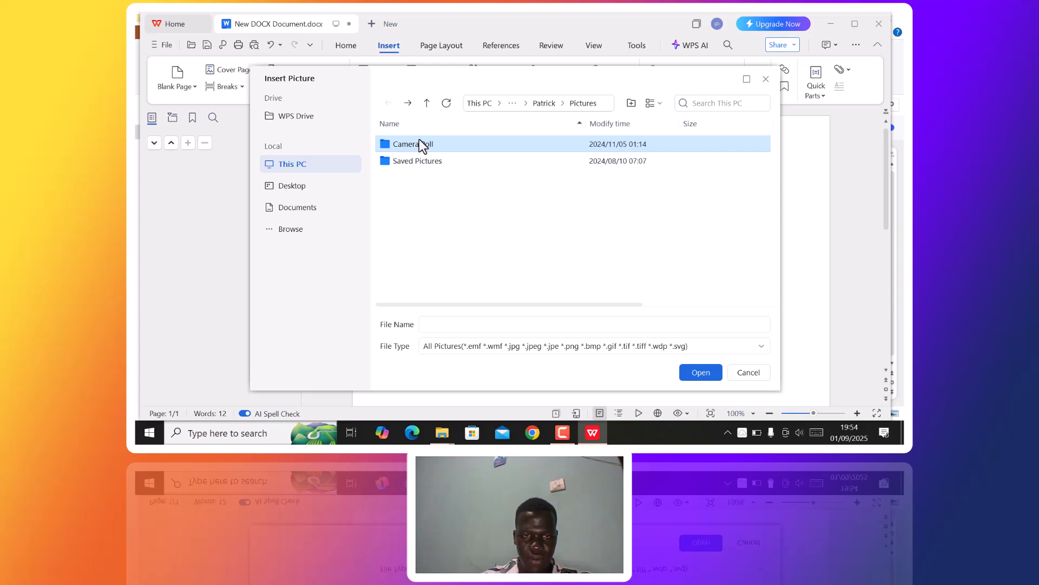
{"action": "left_click", "coordinate": [419, 143]}
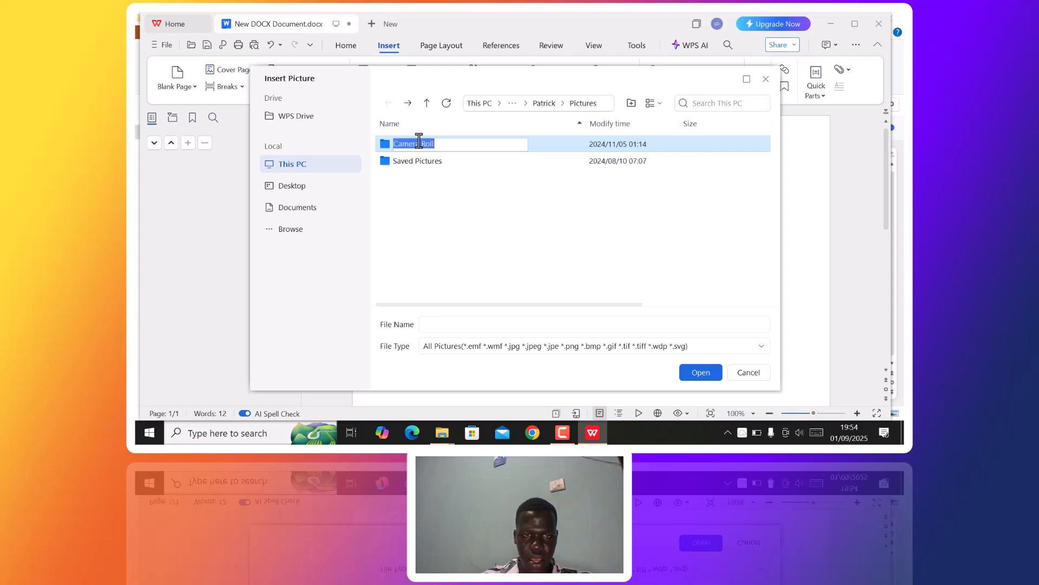
{"action": "double_click", "coordinate": [457, 149]}
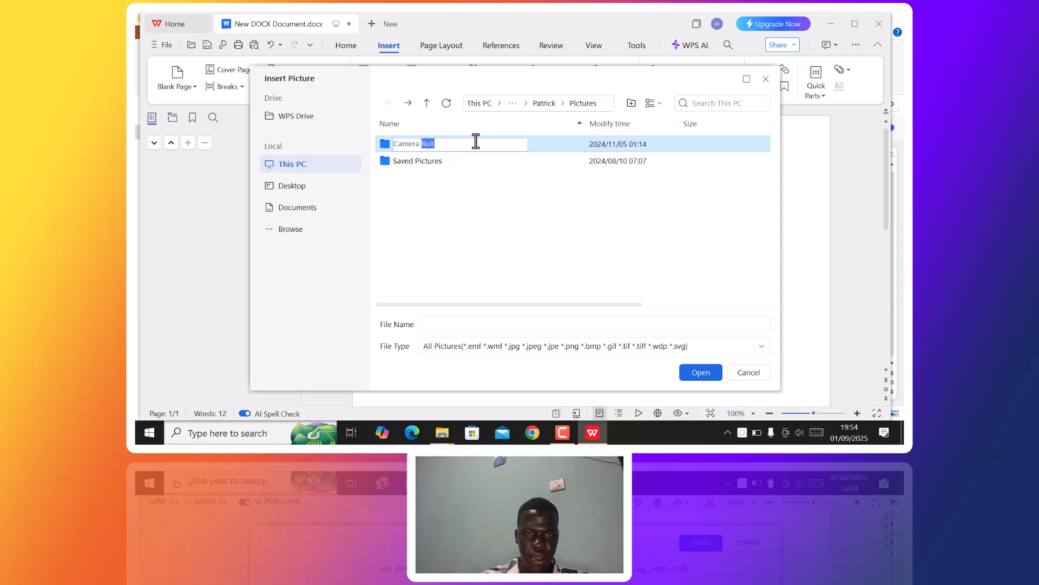
- Check the Desktop, Documents and home folders, then close the dialog without inserting a picture
{"action": "left_click", "coordinate": [292, 185]}
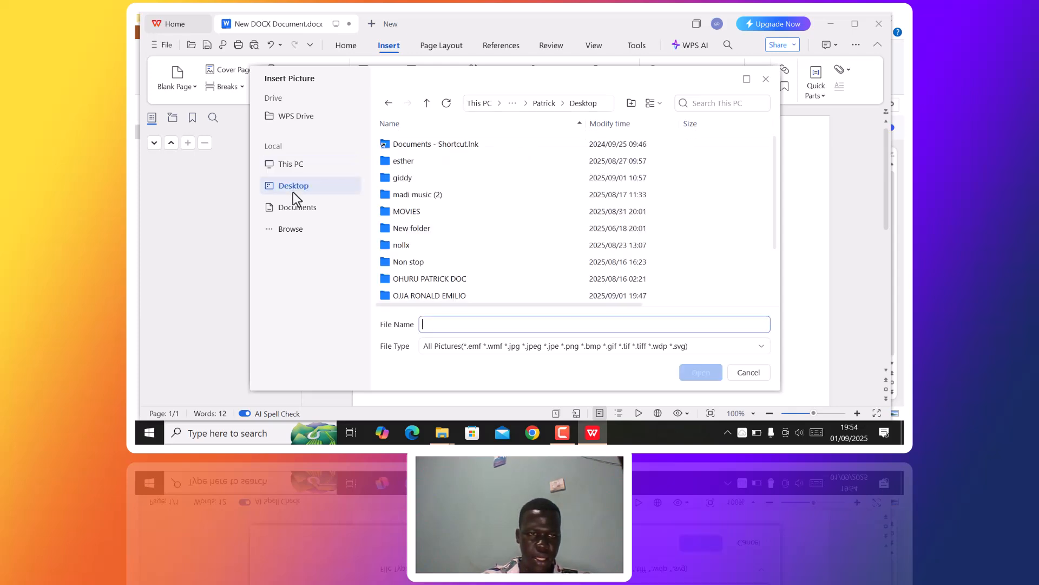
{"action": "left_click", "coordinate": [296, 207]}
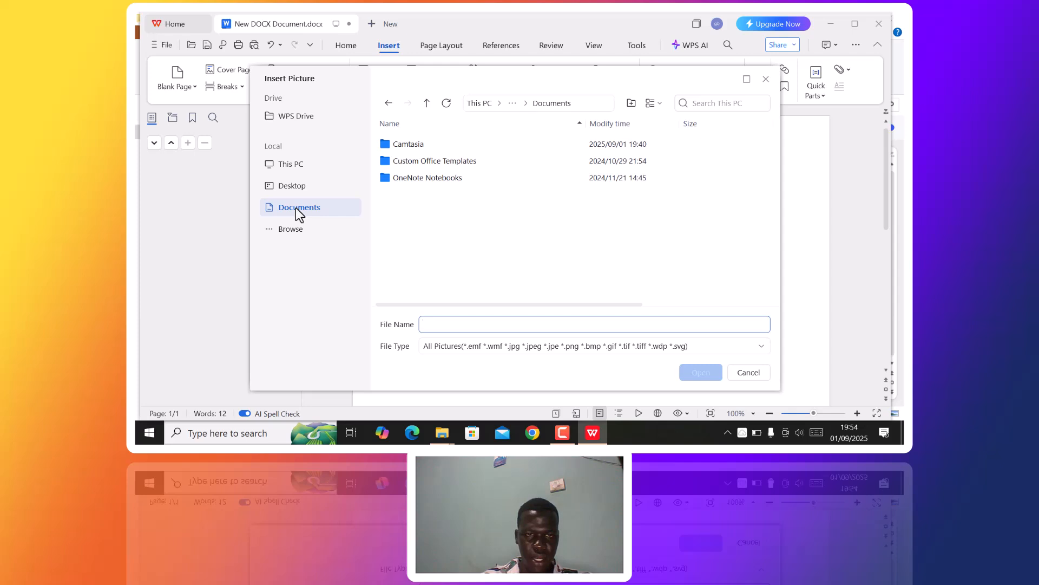
{"action": "left_click", "coordinate": [427, 104]}
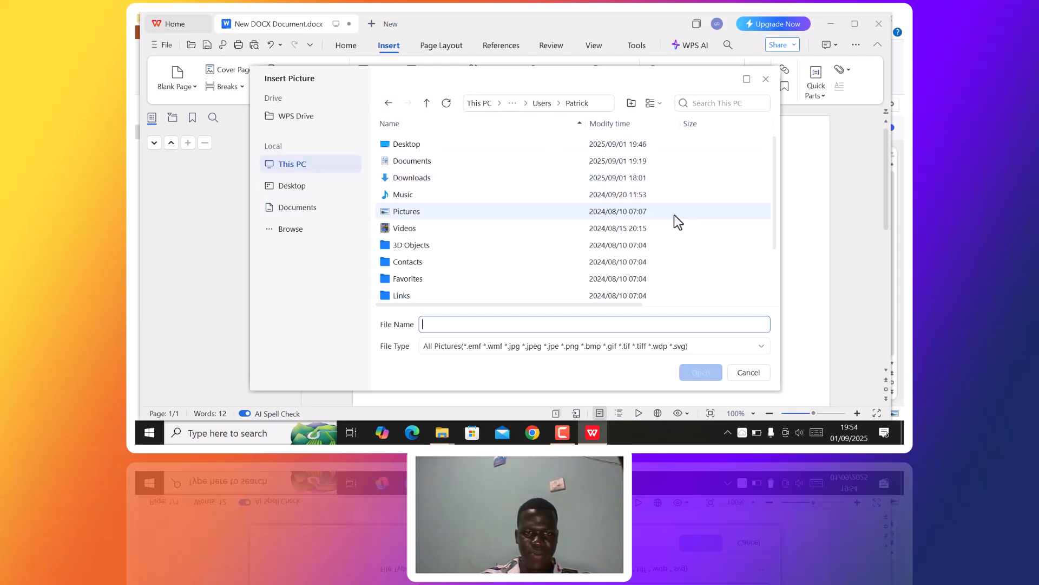
{"action": "left_click", "coordinate": [765, 79]}
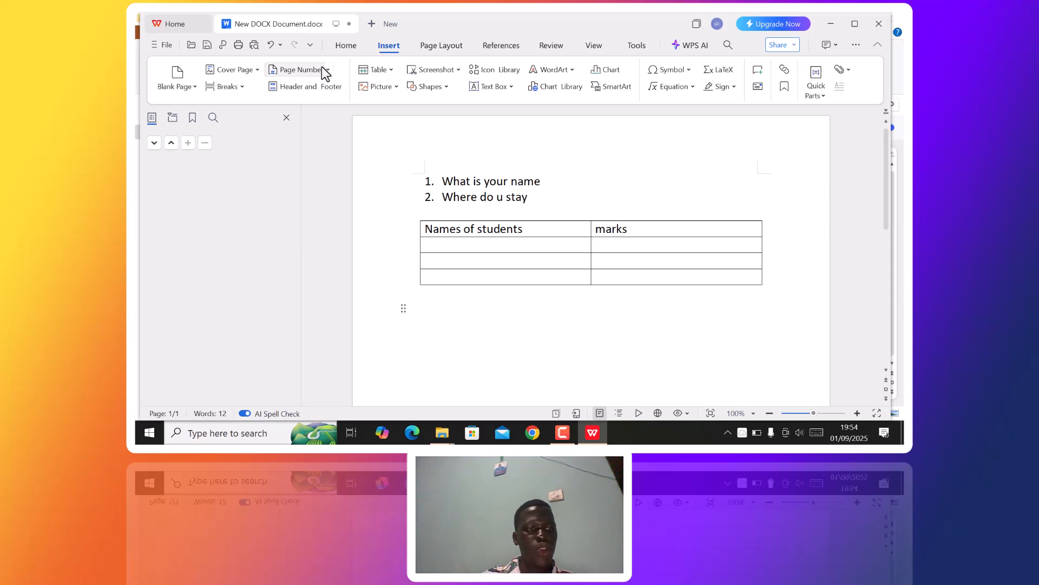
- Return to the Home tab and bring up the Save As format list (.wps, .doc, .docx)
{"action": "left_click", "coordinate": [344, 46]}
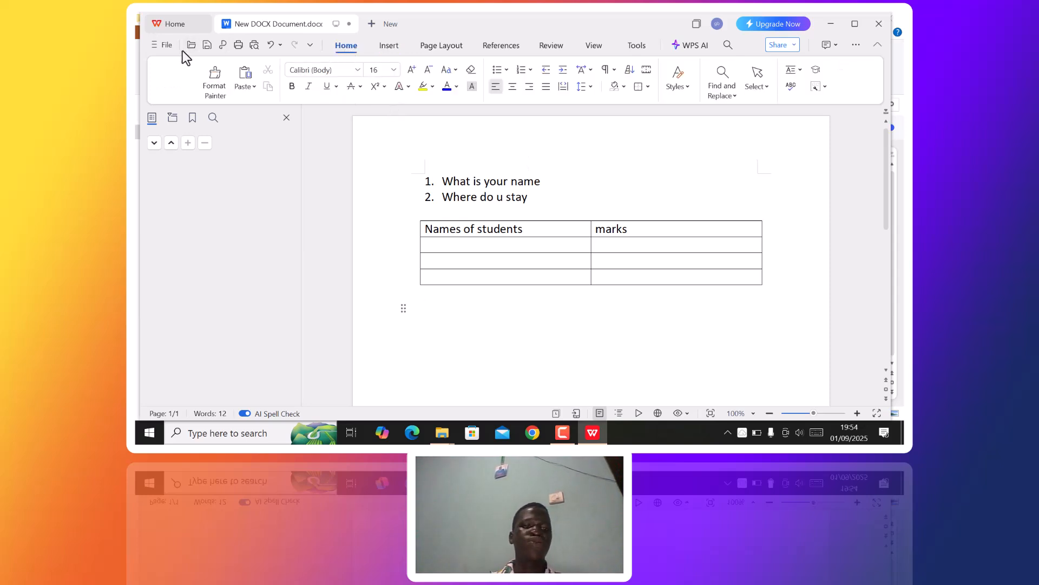
{"action": "left_click", "coordinate": [162, 46]}
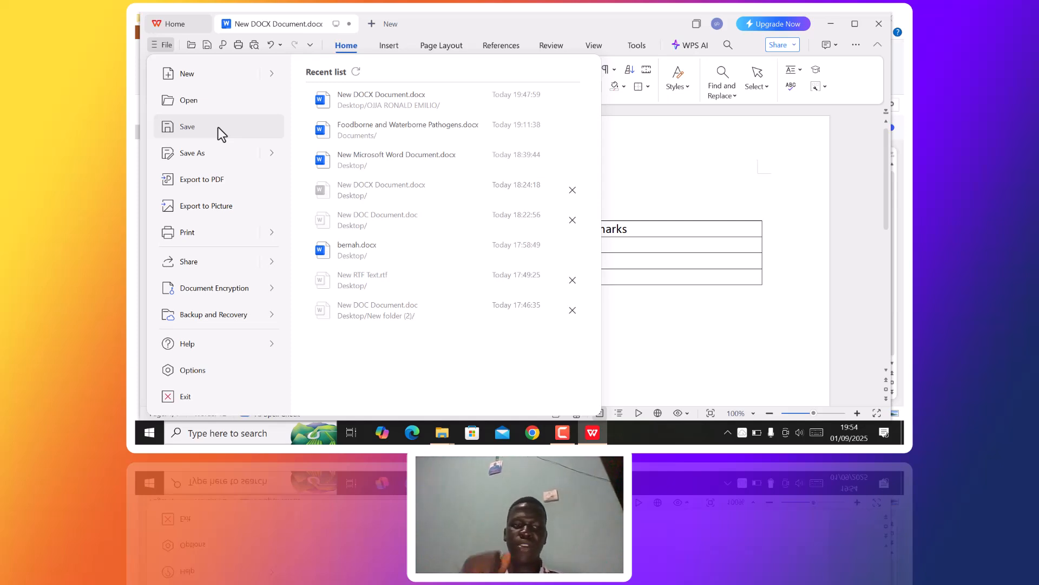
{"action": "mouse_move", "coordinate": [221, 155]}
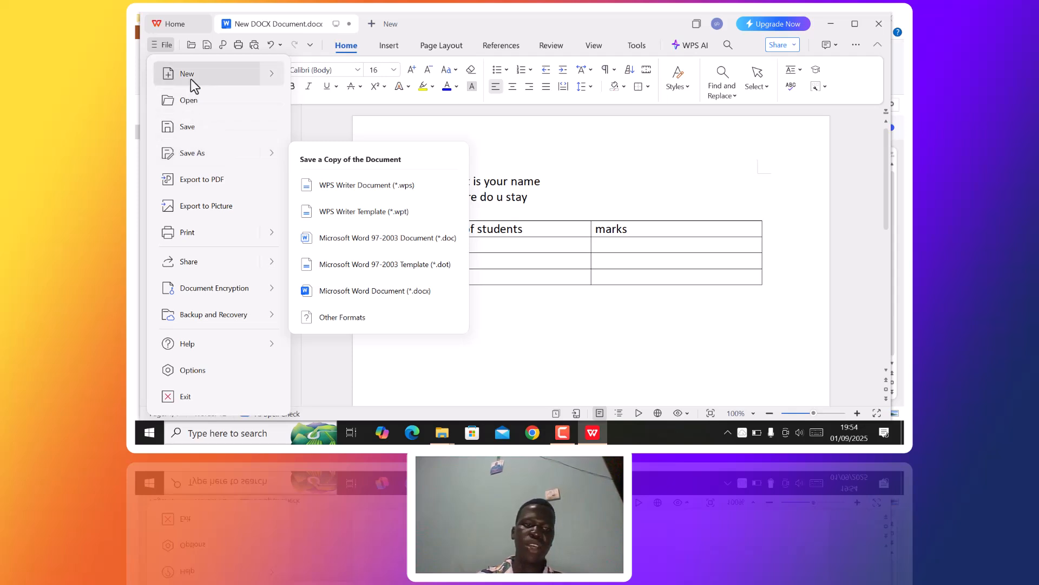
{"action": "mouse_move", "coordinate": [193, 86]}
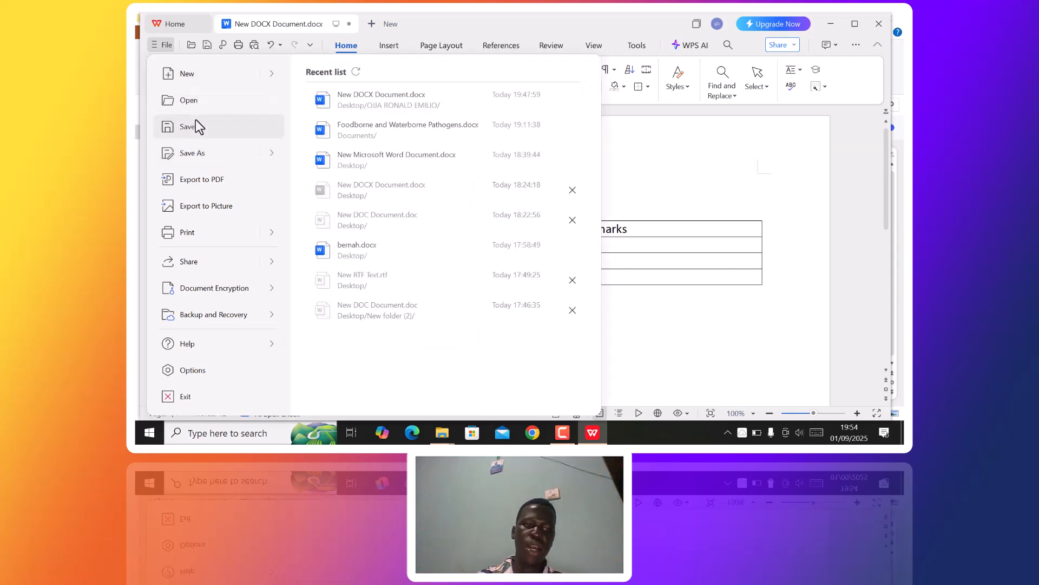
- Save the document as a Microsoft Word (*.docx) file named SWEET BRO
{"action": "left_click", "coordinate": [204, 160]}
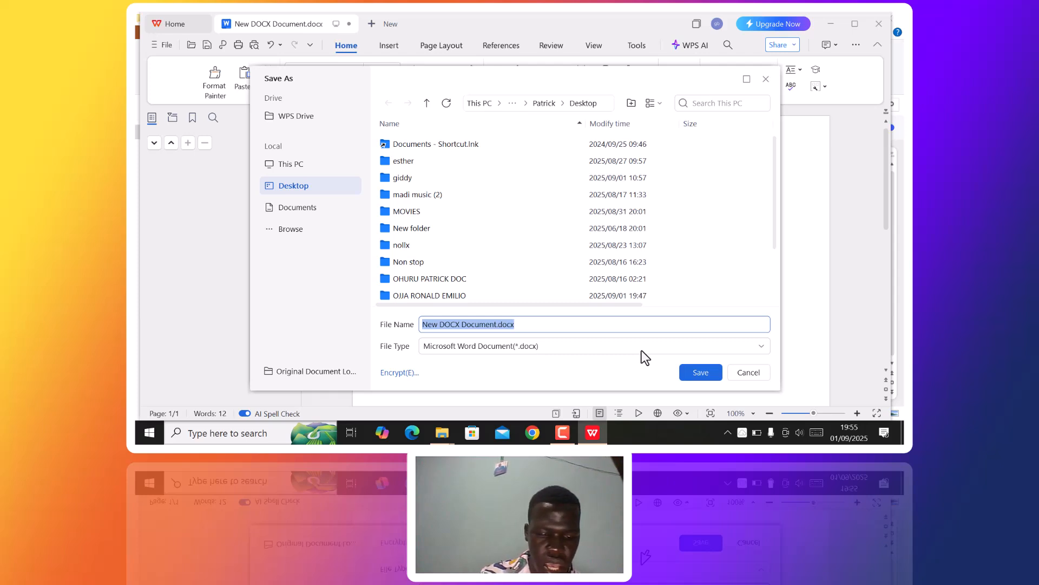
{"action": "type", "text": "S"}
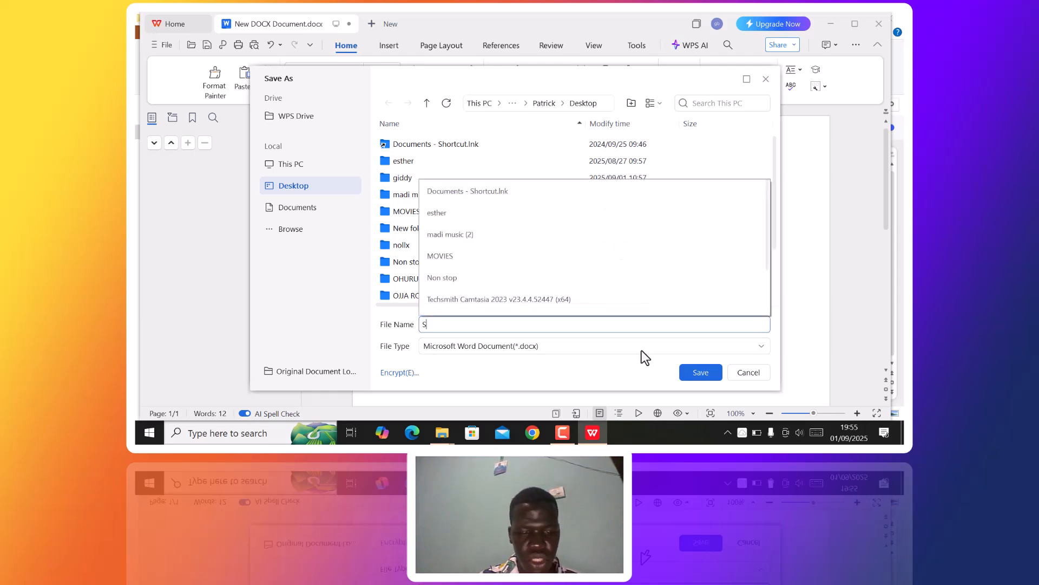
{"action": "type", "text": "WEET BRO"}
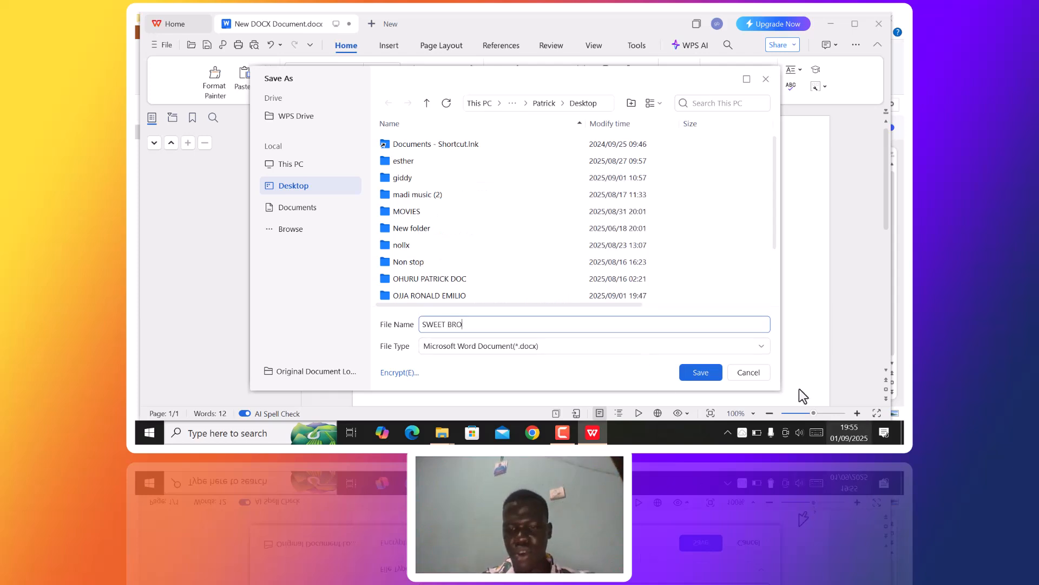
{"action": "left_click", "coordinate": [702, 377]}
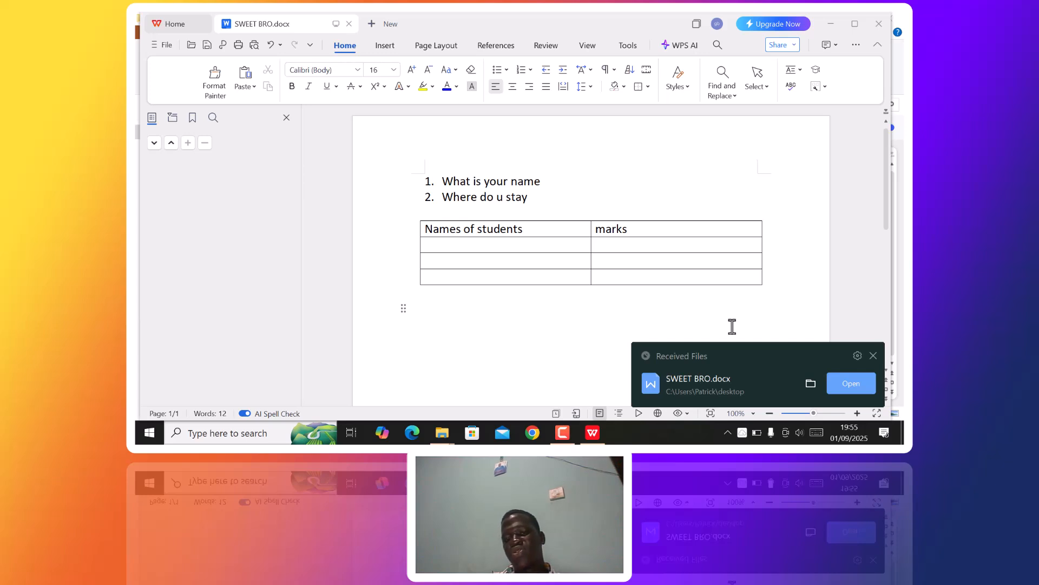
- Close WPS Writer and File Explorer, then open the student's folder on the desktop
{"action": "left_click", "coordinate": [880, 23]}
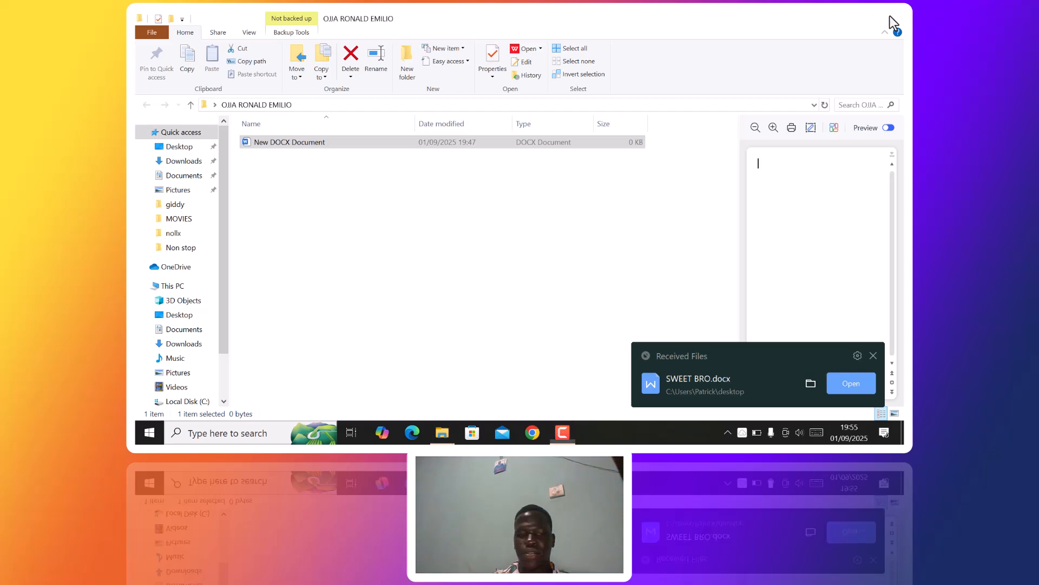
{"action": "left_click", "coordinate": [890, 16]}
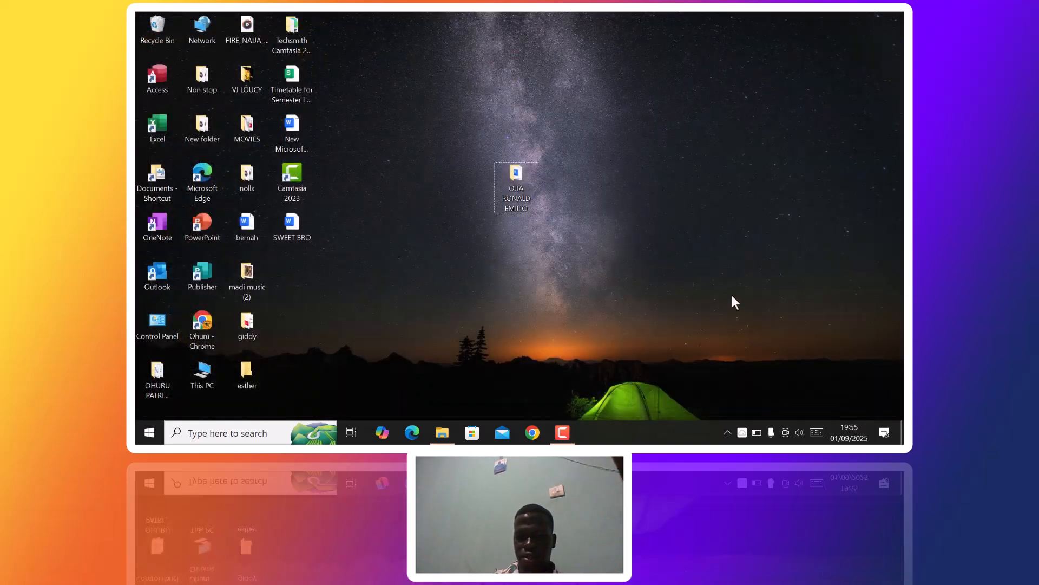
{"action": "left_click", "coordinate": [518, 170]}
{"action": "double_click", "coordinate": [518, 171]}
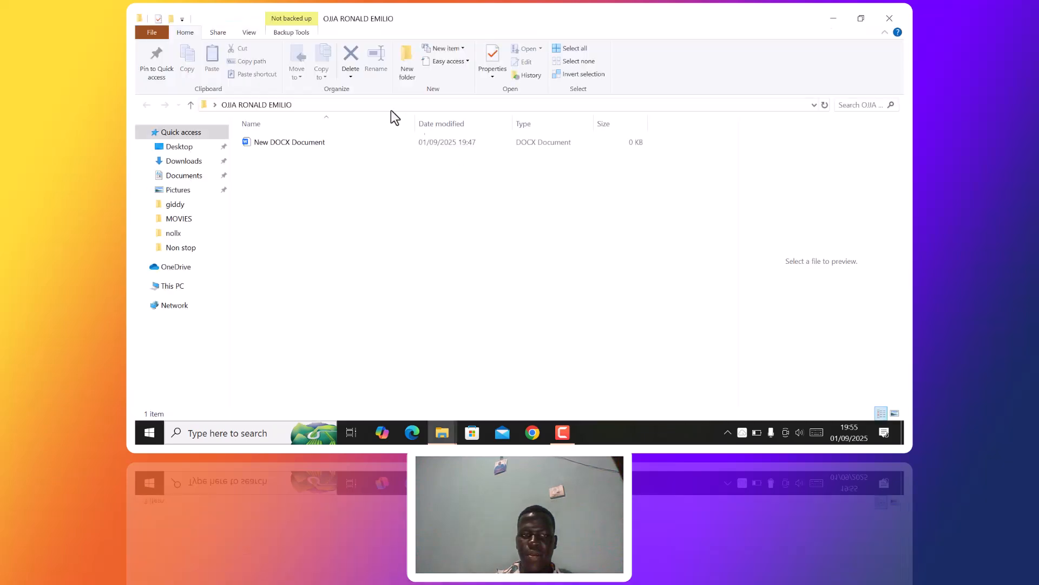
- Open the blank New DOCX Document to check it, then close it and the folder
{"action": "left_click", "coordinate": [317, 148]}
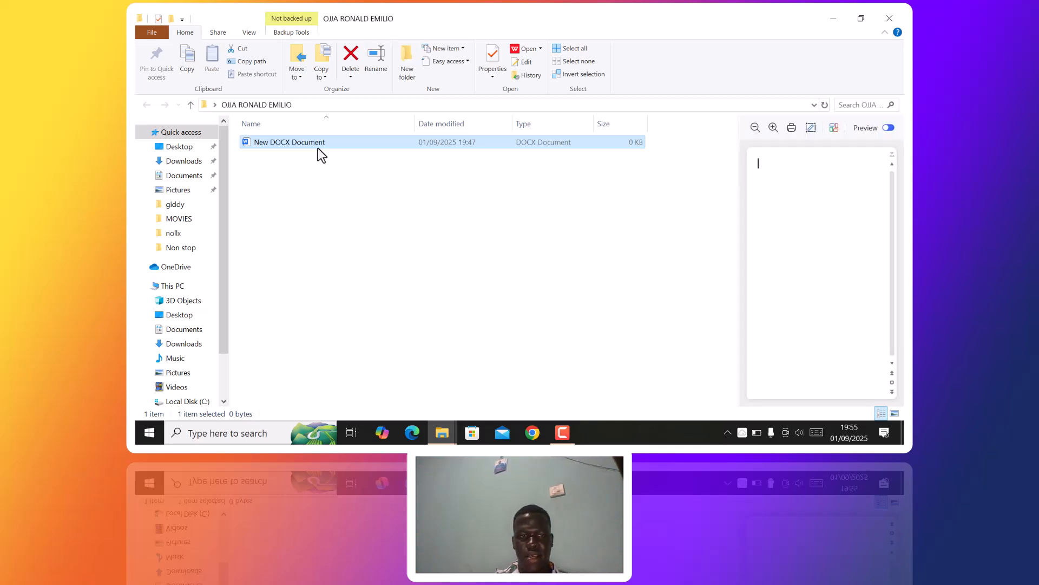
{"action": "double_click", "coordinate": [329, 144]}
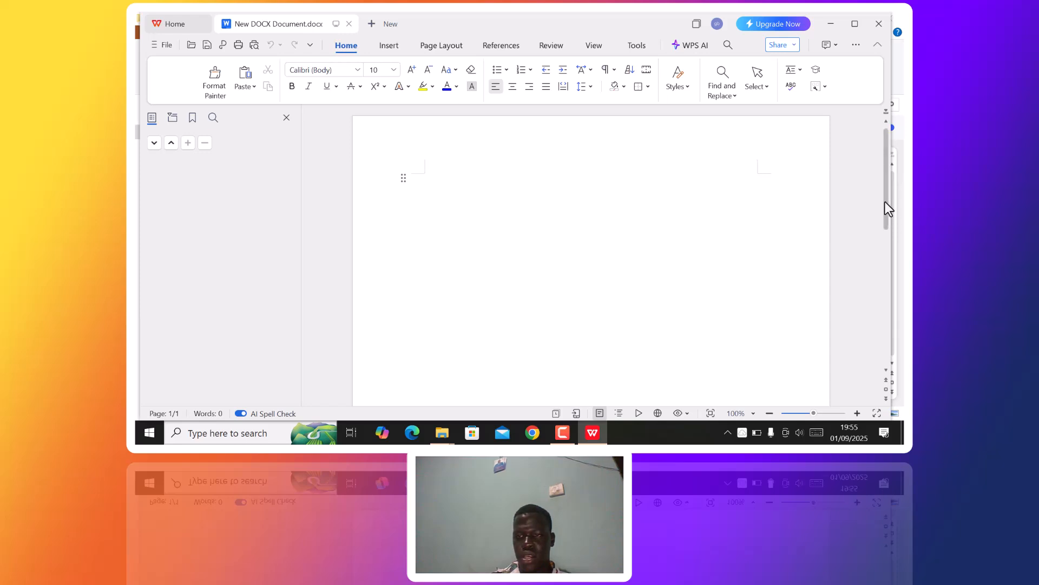
{"action": "left_click", "coordinate": [886, 17]}
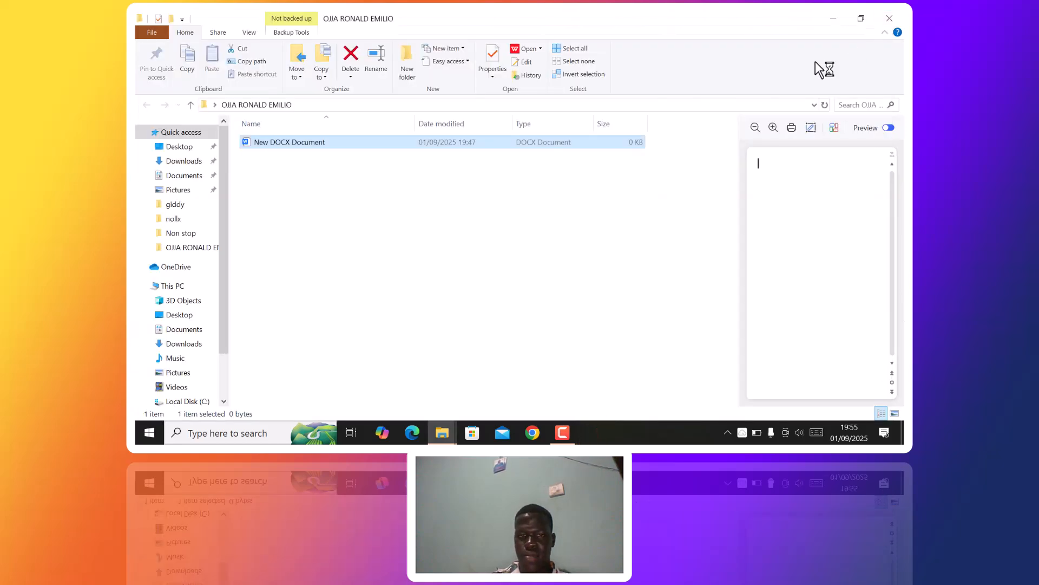
{"action": "left_click", "coordinate": [888, 19]}
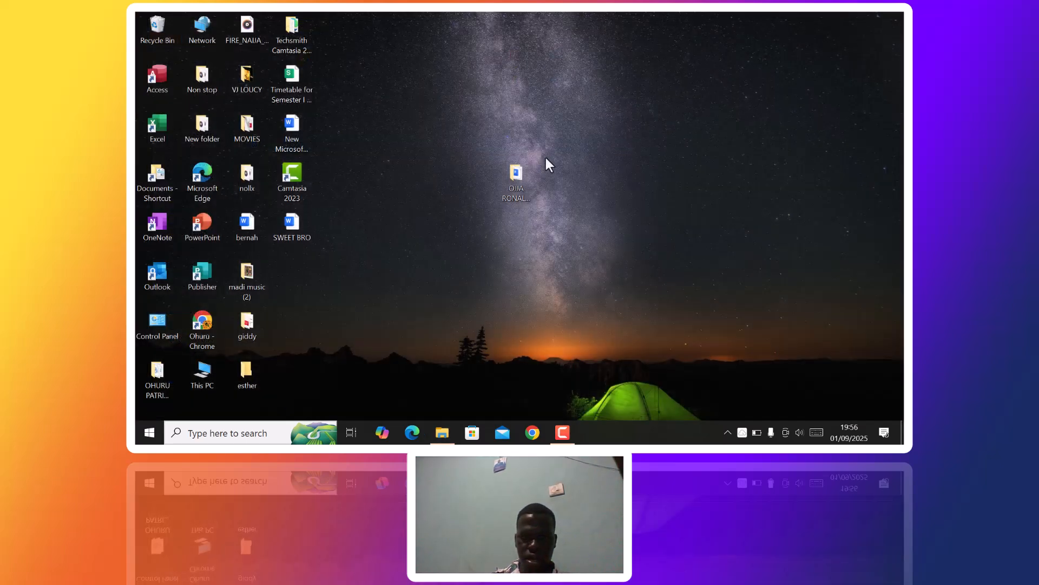
- Drag the student's folder icon up-left and reopen SWEET BRO.docx from the desktop
{"action": "left_click_drag", "start_coordinate": [515, 174], "coordinate": [401, 92]}
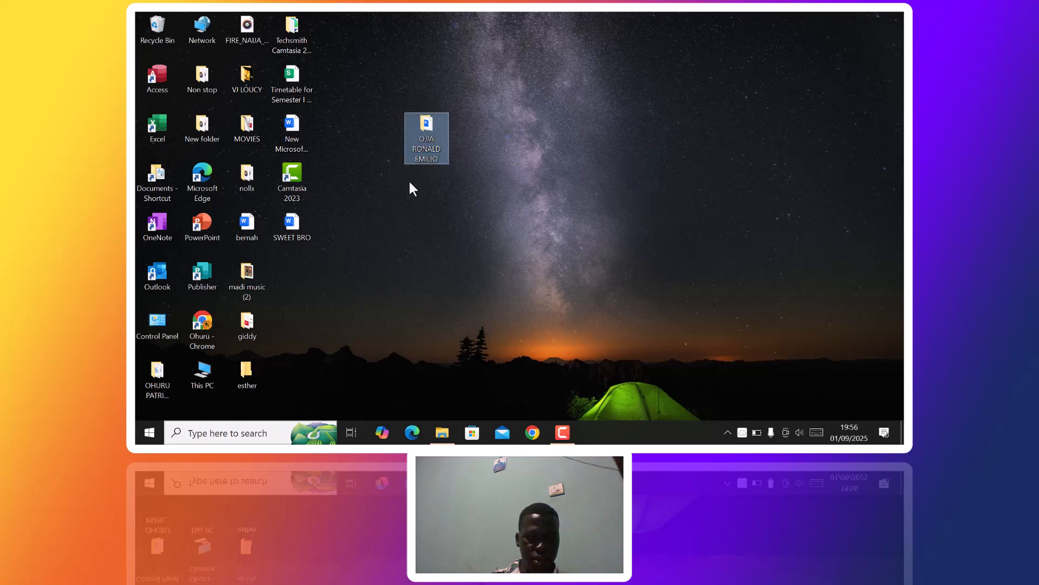
{"action": "double_click", "coordinate": [304, 220]}
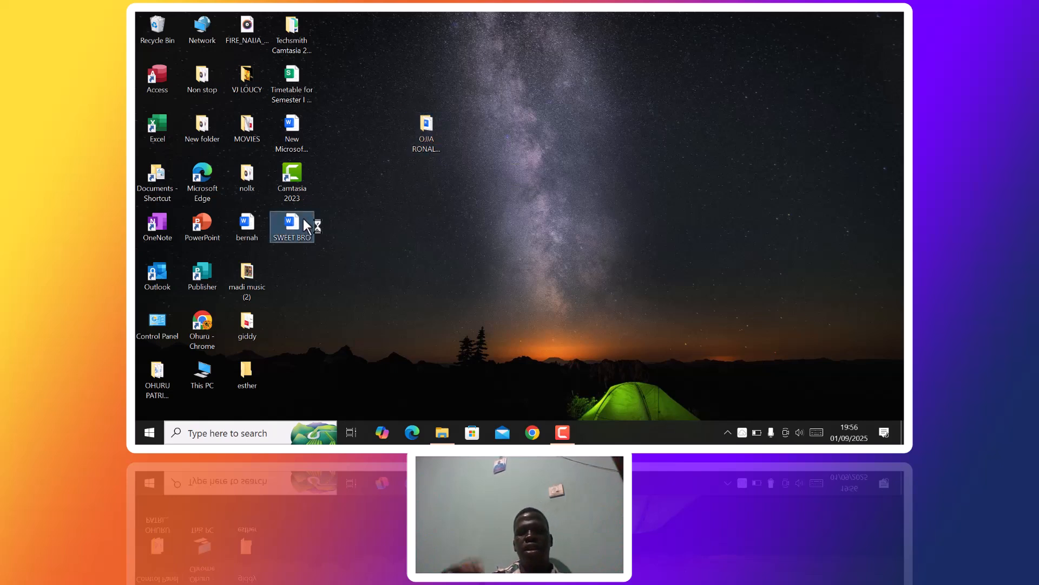